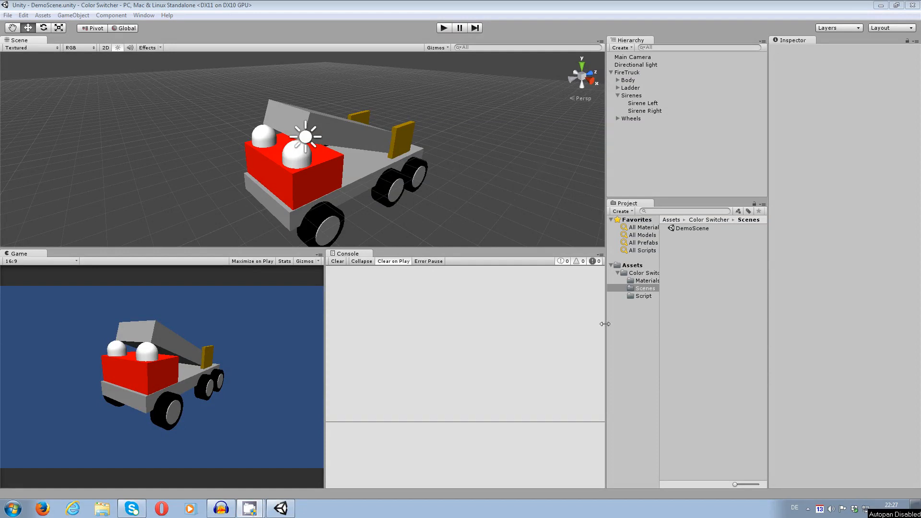
Show the contents of the project's Script folder and select the Sirene Left object of the FireTruck.
{"action": "left_click", "coordinate": [642, 296]}
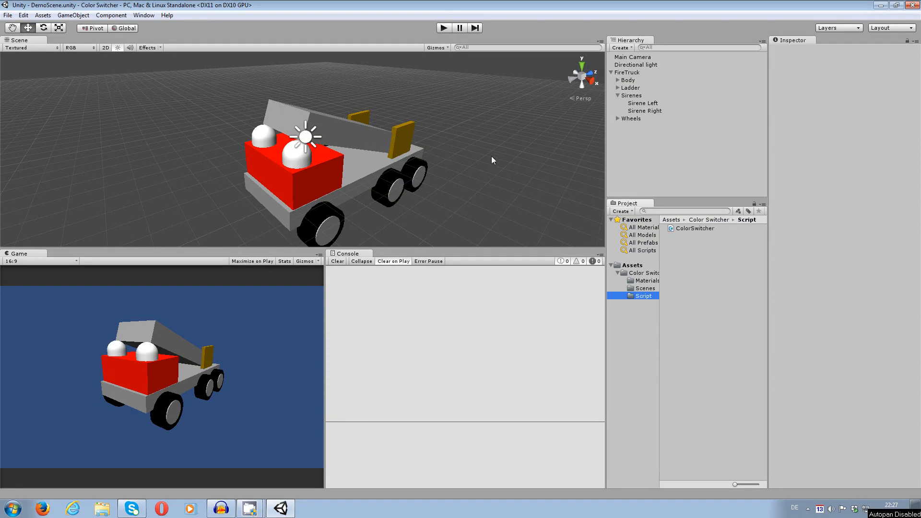
{"action": "middle_click_drag", "start_coordinate": [440, 196], "coordinate": [430, 181]}
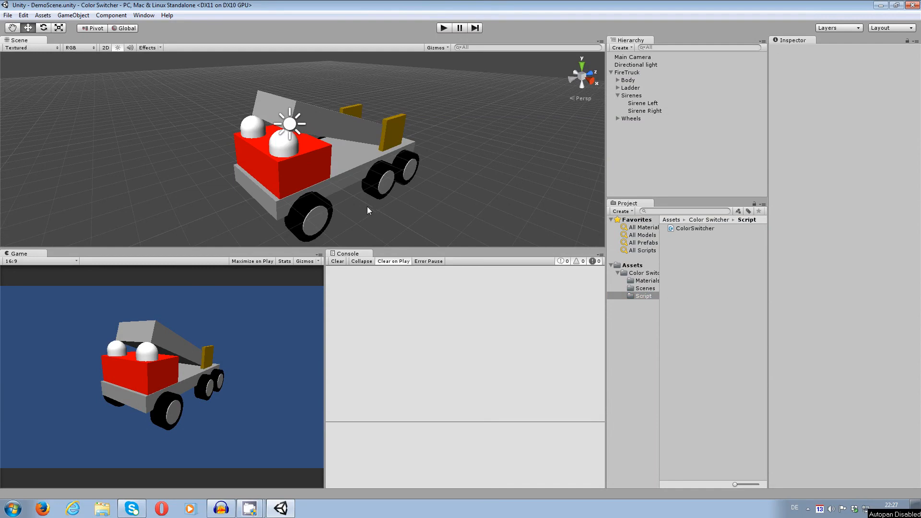
{"action": "left_click", "coordinate": [643, 103]}
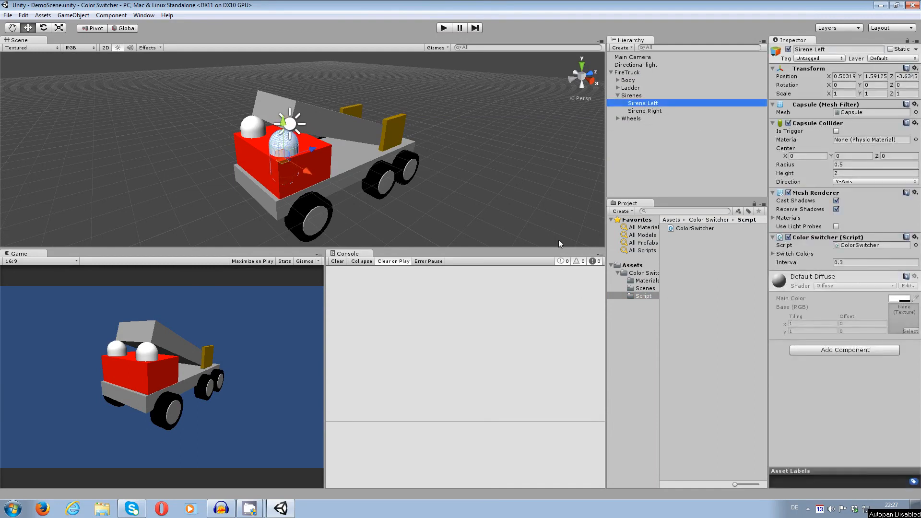
{"action": "middle_click_drag", "start_coordinate": [376, 191], "coordinate": [371, 186]}
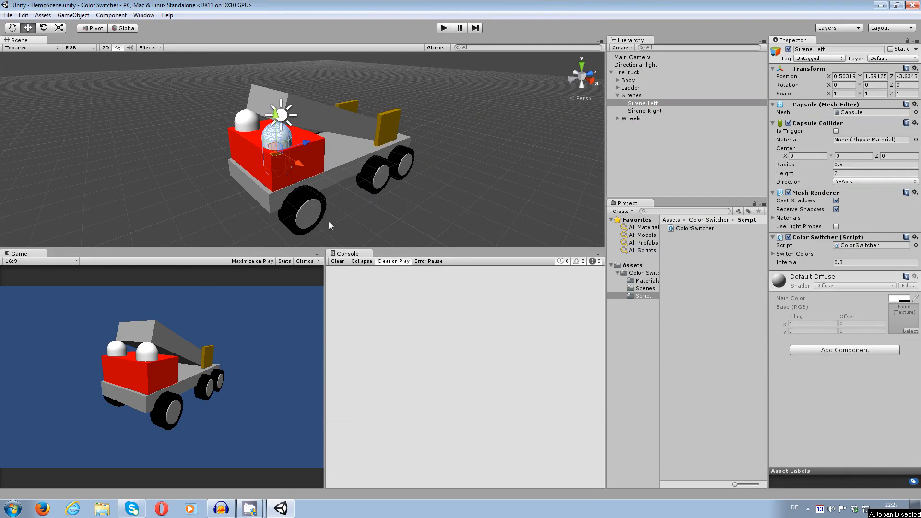
{"action": "left_click_drag", "start_coordinate": [375, 194], "coordinate": [362, 206], "text": "alt"}
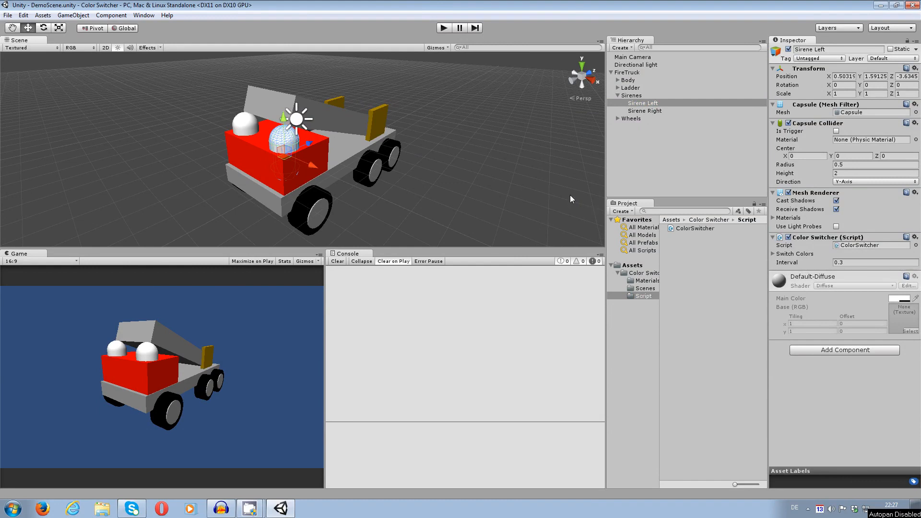
{"action": "mouse_move", "coordinate": [415, 181]}
{"action": "middle_mouse_down"}
{"action": "mouse_move", "coordinate": [438, 179]}
{"action": "mouse_move", "coordinate": [419, 191]}
{"action": "middle_mouse_up"}
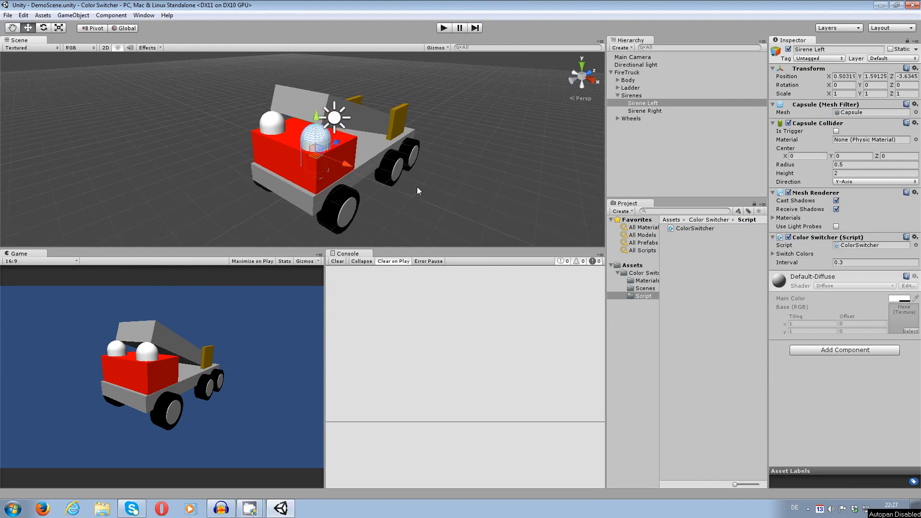
{"action": "left_click_drag", "start_coordinate": [455, 191], "coordinate": [444, 203], "text": "alt"}
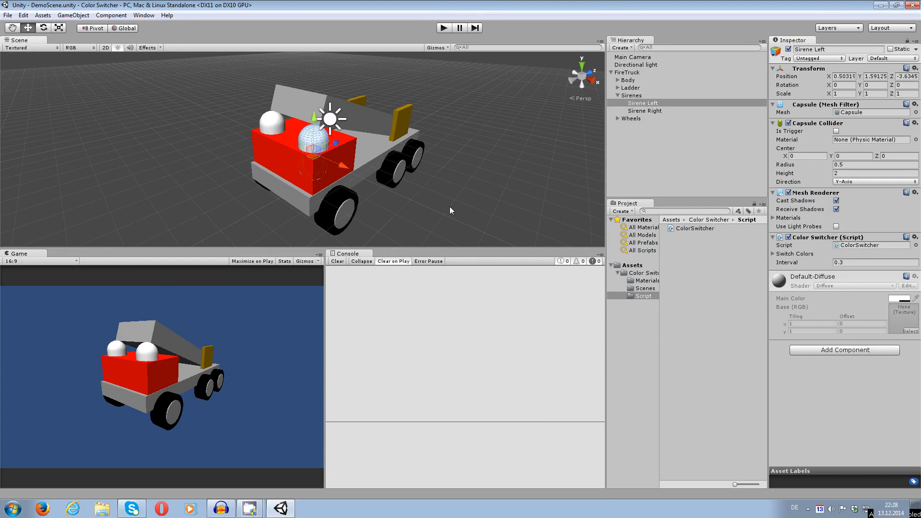
{"action": "middle_click_drag", "start_coordinate": [479, 206], "coordinate": [482, 209]}
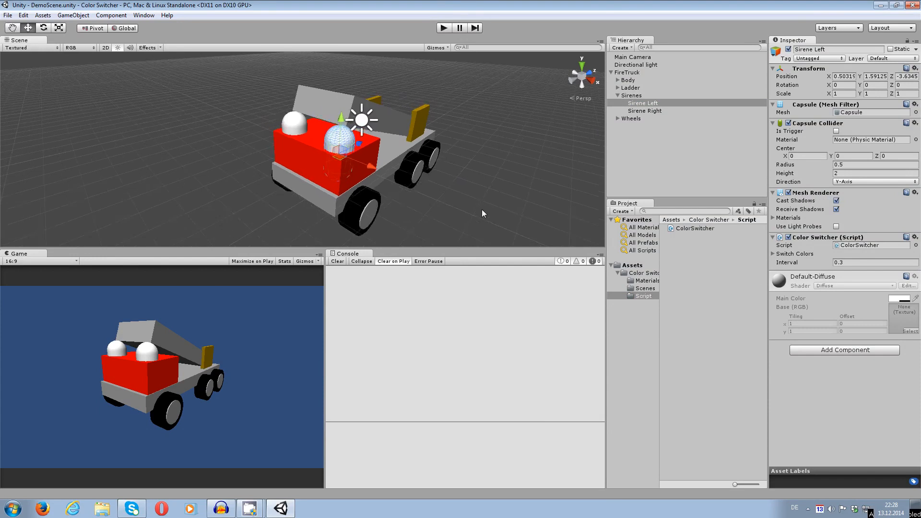
Set the size of Sirene Left's Switch Colors list to 2.
{"action": "left_click", "coordinate": [775, 253]}
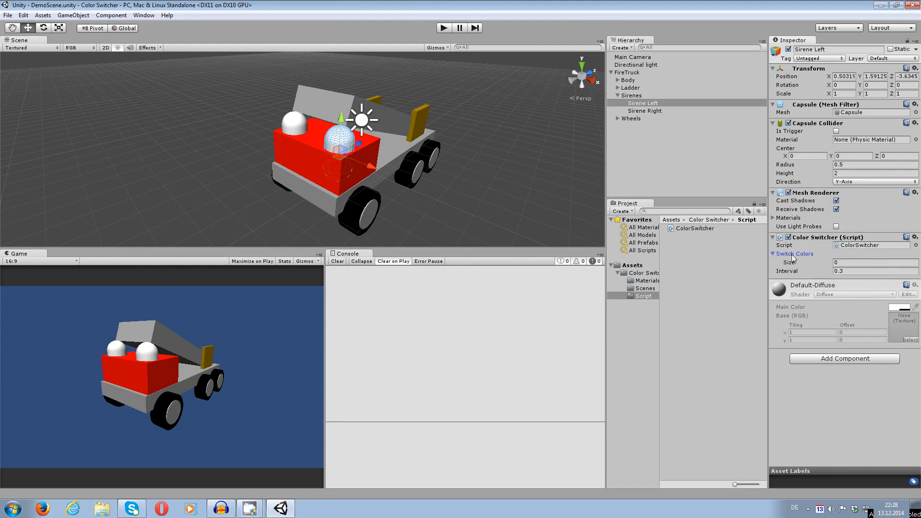
{"action": "left_click", "coordinate": [850, 261]}
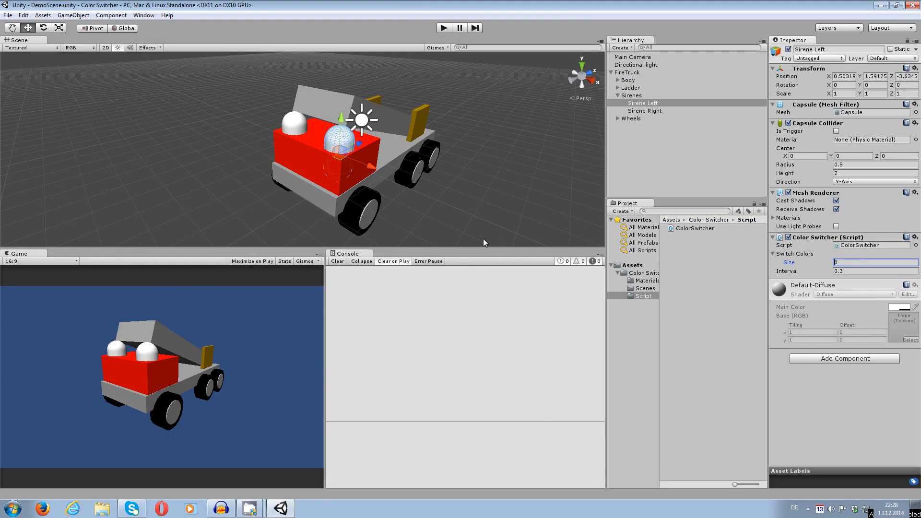
{"action": "type", "text": "2"}
{"action": "key", "text": "Return"}
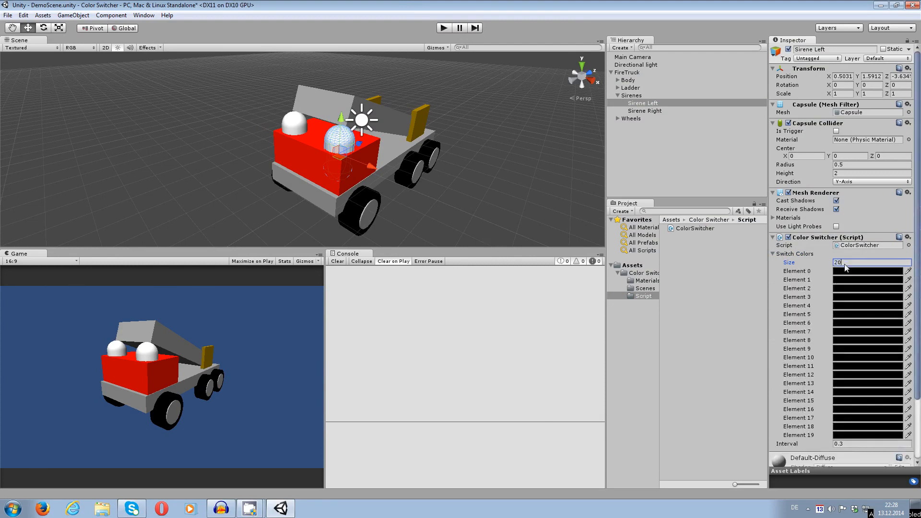
{"action": "key", "text": "BackSpace"}
{"action": "key", "text": "Return"}
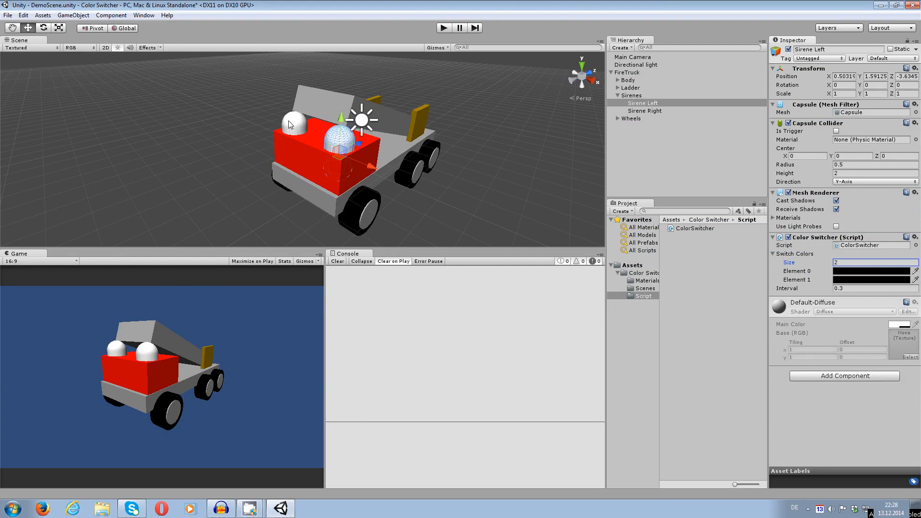
Set Sirene Left's switch colors to white for Element 0 and blue (19, 0, 255) for Element 1.
{"action": "left_click", "coordinate": [839, 271]}
{"action": "left_click", "coordinate": [430, 261]}
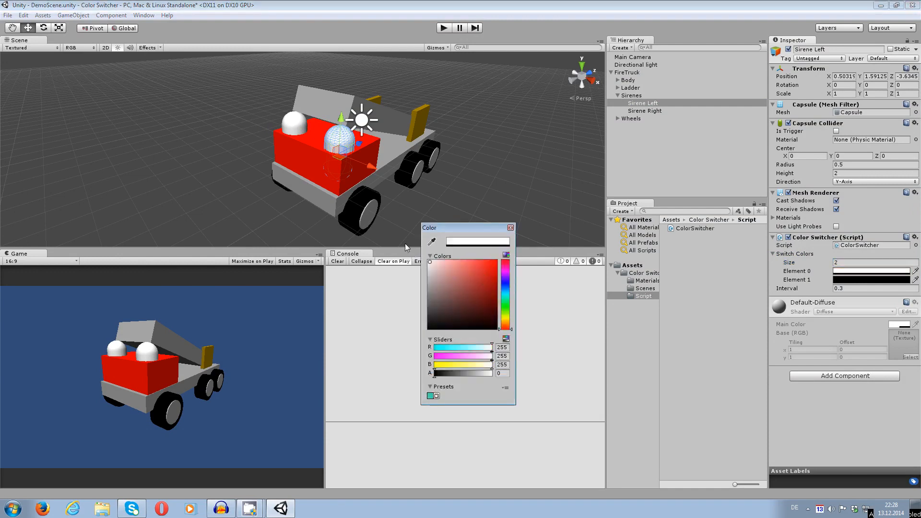
{"action": "left_click", "coordinate": [510, 228]}
{"action": "left_click", "coordinate": [837, 280]}
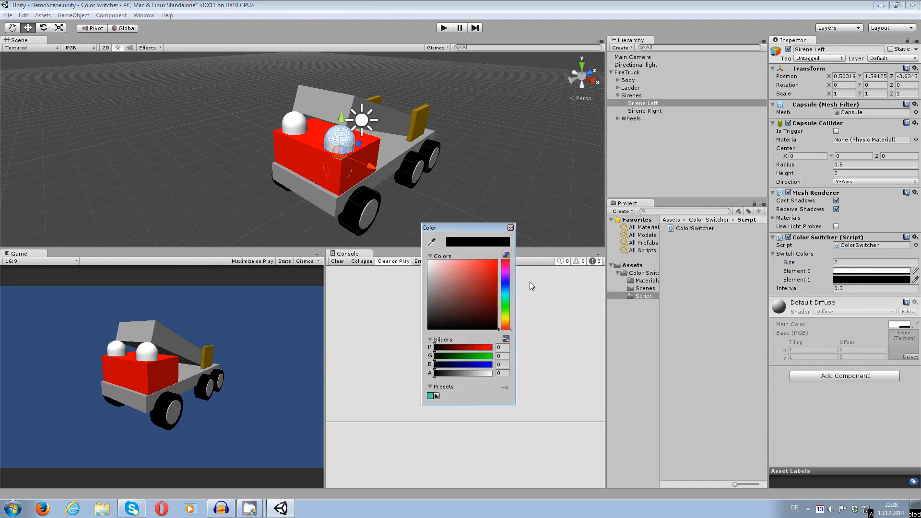
{"action": "left_click", "coordinate": [505, 283]}
{"action": "left_click", "coordinate": [496, 262]}
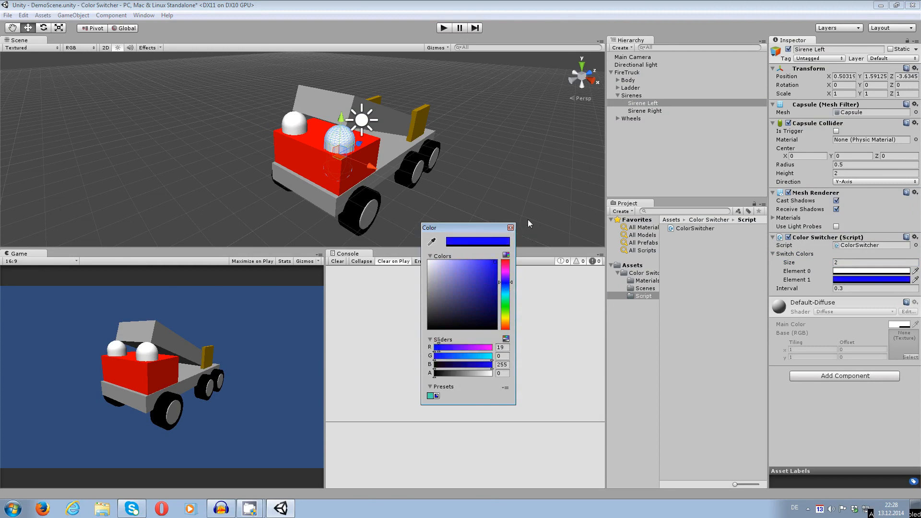
{"action": "left_click", "coordinate": [510, 227]}
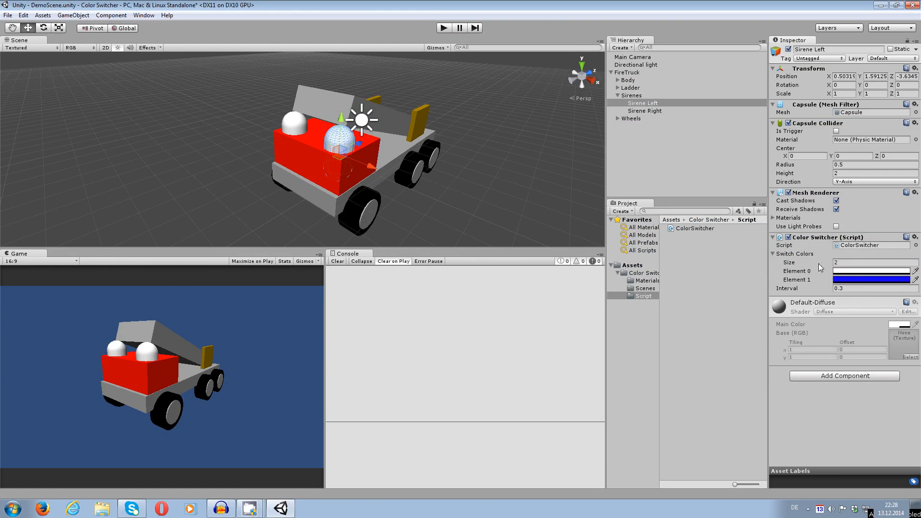
Copy Sirene Left's Color Switcher component and paste its values onto the Color Switcher of Sirene Right.
{"action": "right_click", "coordinate": [812, 238]}
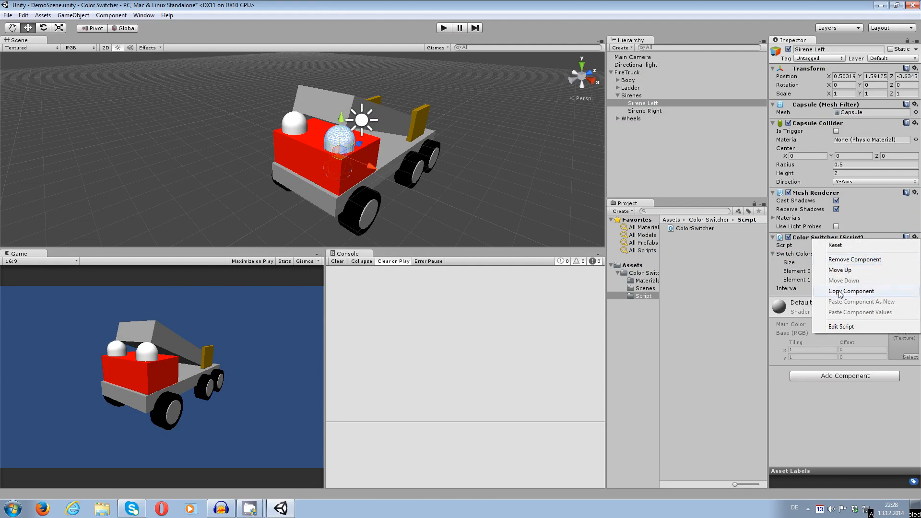
{"action": "left_click", "coordinate": [840, 290]}
{"action": "left_click", "coordinate": [293, 124]}
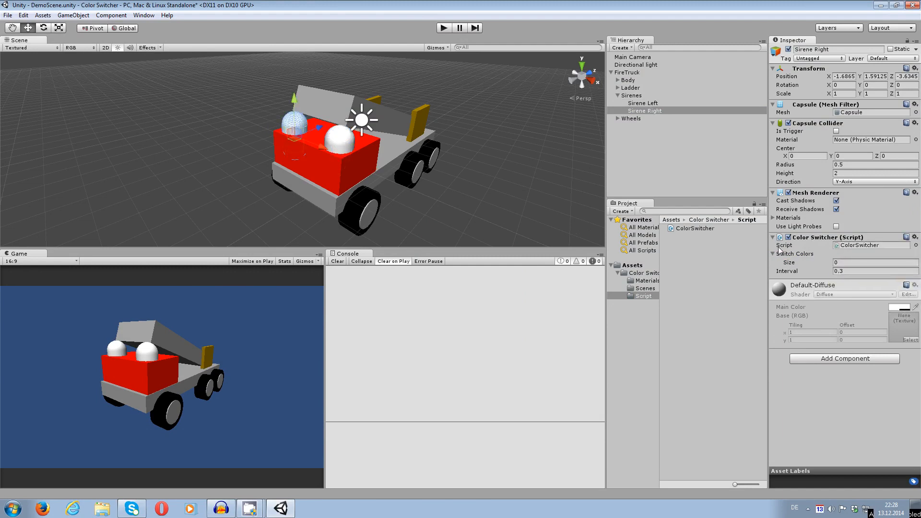
{"action": "right_click", "coordinate": [823, 241]}
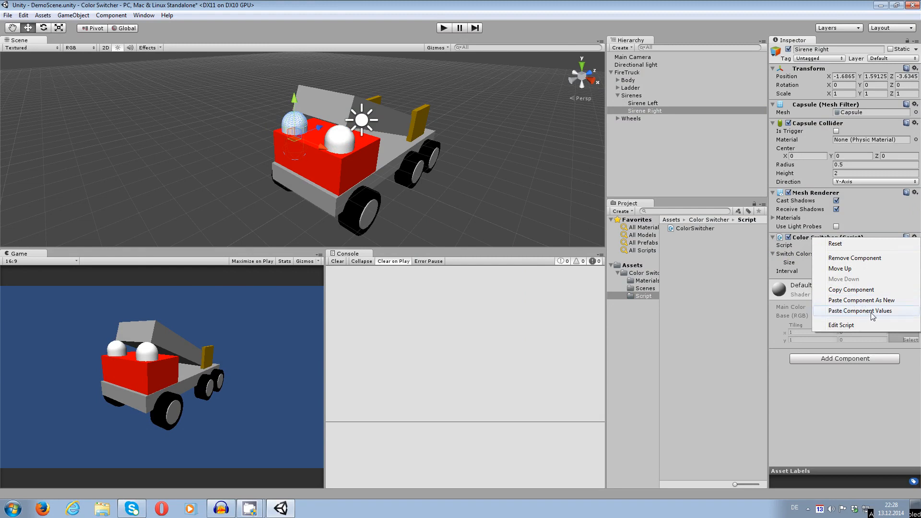
{"action": "left_click", "coordinate": [860, 311]}
Swap Sirene Right's switch colors so that Element 0 is blue and Element 1 is white.
{"action": "left_click", "coordinate": [857, 271]}
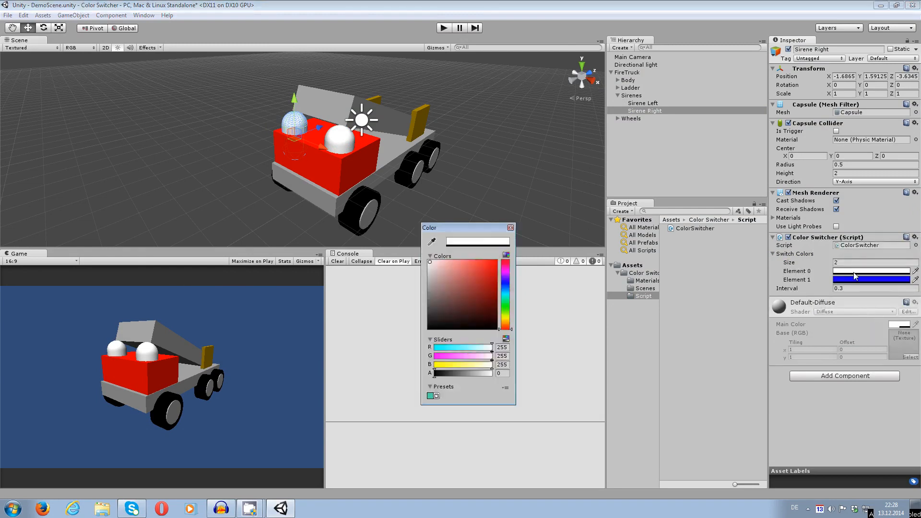
{"action": "left_click", "coordinate": [511, 229]}
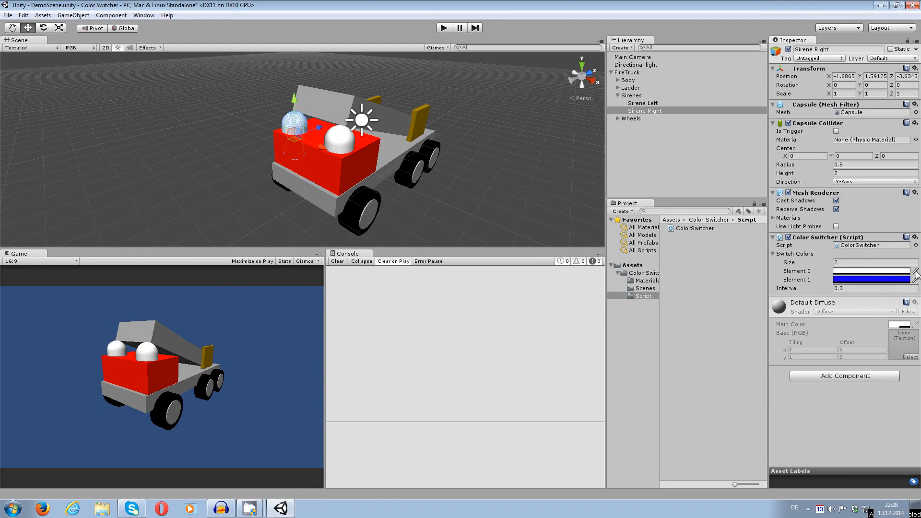
{"action": "left_click", "coordinate": [915, 270]}
{"action": "left_click", "coordinate": [885, 283]}
{"action": "left_click", "coordinate": [430, 260]}
{"action": "left_click", "coordinate": [510, 228]}
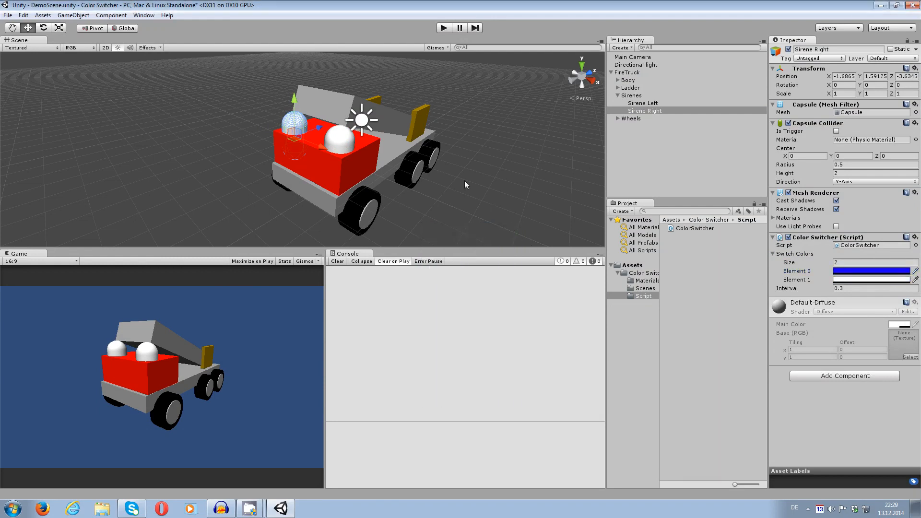
Run the scene to check the alternating siren colors, with nothing selected, and stop it.
{"action": "left_click", "coordinate": [443, 28]}
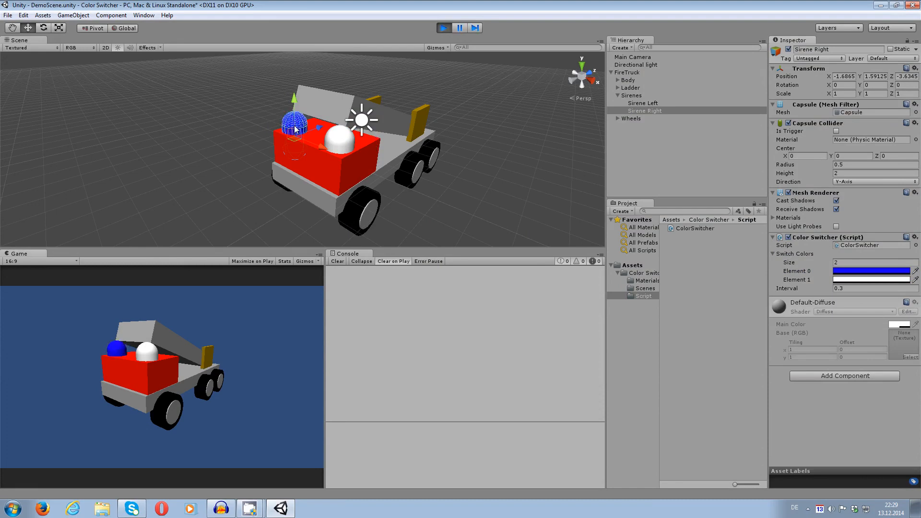
{"action": "left_click", "coordinate": [448, 203]}
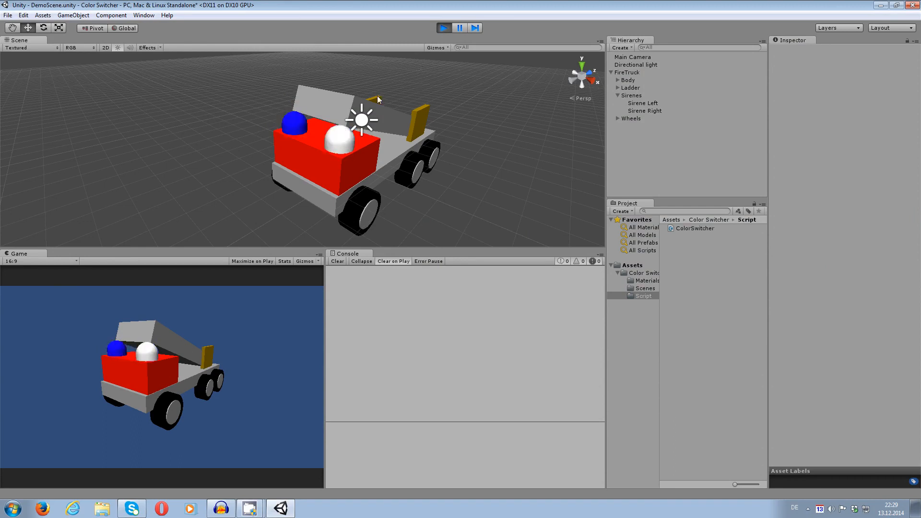
{"action": "left_click", "coordinate": [444, 28]}
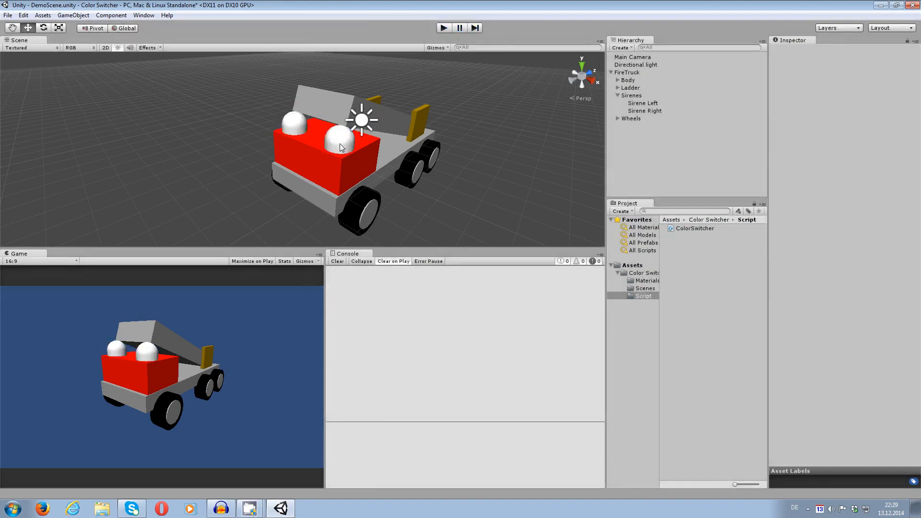
Enlarge Sirene Left's Switch Colors list to 10 elements.
{"action": "left_click", "coordinate": [351, 148]}
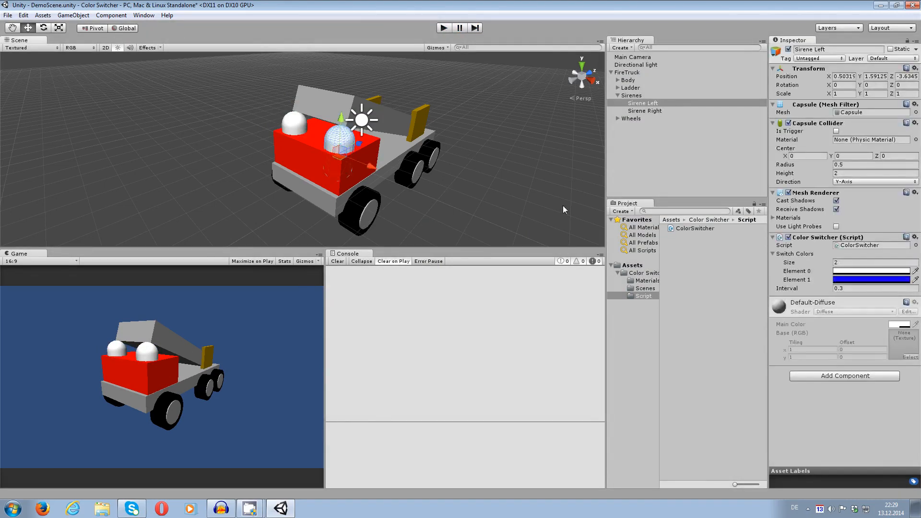
{"action": "left_click", "coordinate": [850, 261]}
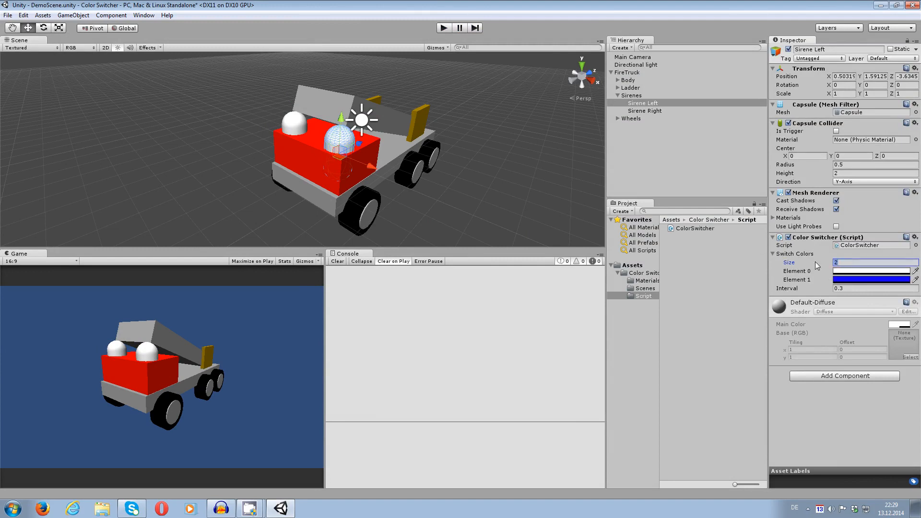
{"action": "type", "text": "10"}
{"action": "key", "text": "Return"}
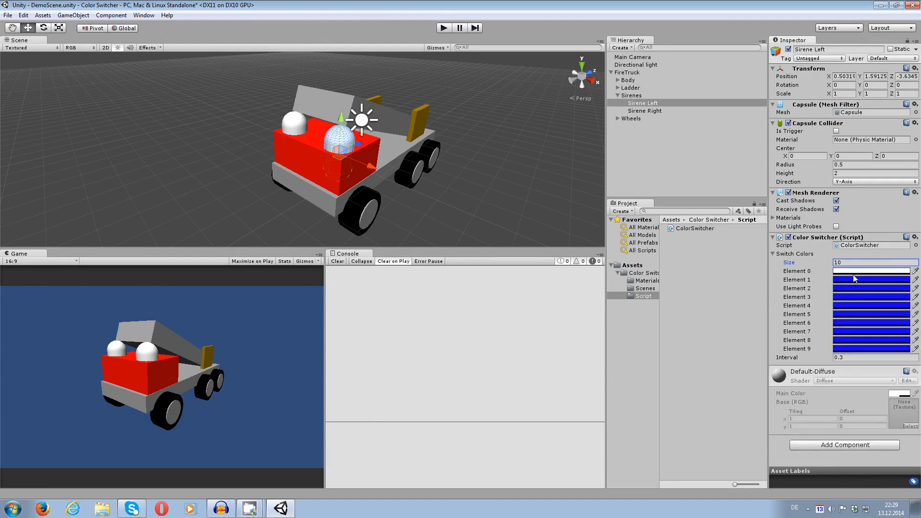
Grade Sirene Left's Elements 1 to 4 from pale (224, 221, 255) to stronger blue, and set Element 5 to a lighter blue (130, 120, 255).
{"action": "left_click", "coordinate": [841, 280]}
{"action": "left_click_drag", "start_coordinate": [470, 266], "coordinate": [435, 262]}
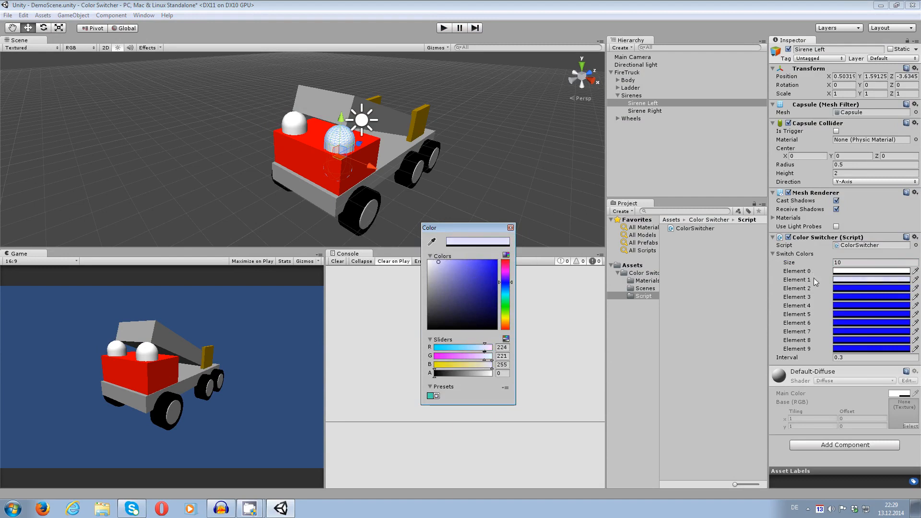
{"action": "left_click", "coordinate": [844, 288]}
{"action": "mouse_move", "coordinate": [476, 278]}
{"action": "left_mouse_down"}
{"action": "mouse_move", "coordinate": [450, 262]}
{"action": "mouse_move", "coordinate": [462, 249]}
{"action": "mouse_move", "coordinate": [485, 255]}
{"action": "mouse_move", "coordinate": [476, 261]}
{"action": "mouse_move", "coordinate": [457, 246]}
{"action": "mouse_move", "coordinate": [467, 243]}
{"action": "left_mouse_up"}
{"action": "left_click", "coordinate": [858, 300]}
{"action": "left_click", "coordinate": [858, 306]}
{"action": "left_click", "coordinate": [835, 315]}
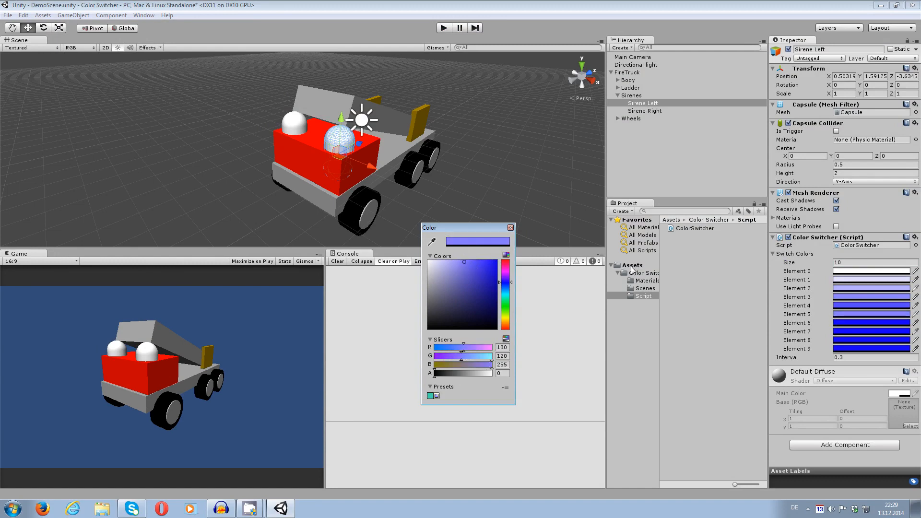
Set Sirene Left's Elements 6 to 9 to progressively lighter blues, ending with 224, 221, 255 for Element 9.
{"action": "left_click", "coordinate": [833, 321]}
{"action": "left_click_drag", "start_coordinate": [482, 273], "coordinate": [455, 238]}
{"action": "left_click", "coordinate": [835, 331]}
{"action": "mouse_move", "coordinate": [469, 294]}
{"action": "left_mouse_down"}
{"action": "mouse_move", "coordinate": [447, 241]}
{"action": "mouse_move", "coordinate": [470, 263]}
{"action": "mouse_move", "coordinate": [444, 262]}
{"action": "mouse_move", "coordinate": [370, 201]}
{"action": "left_mouse_up"}
{"action": "left_click", "coordinate": [853, 339]}
{"action": "left_click", "coordinate": [853, 348]}
{"action": "left_click", "coordinate": [434, 263]}
{"action": "left_click_drag", "start_coordinate": [435, 263], "coordinate": [440, 257]}
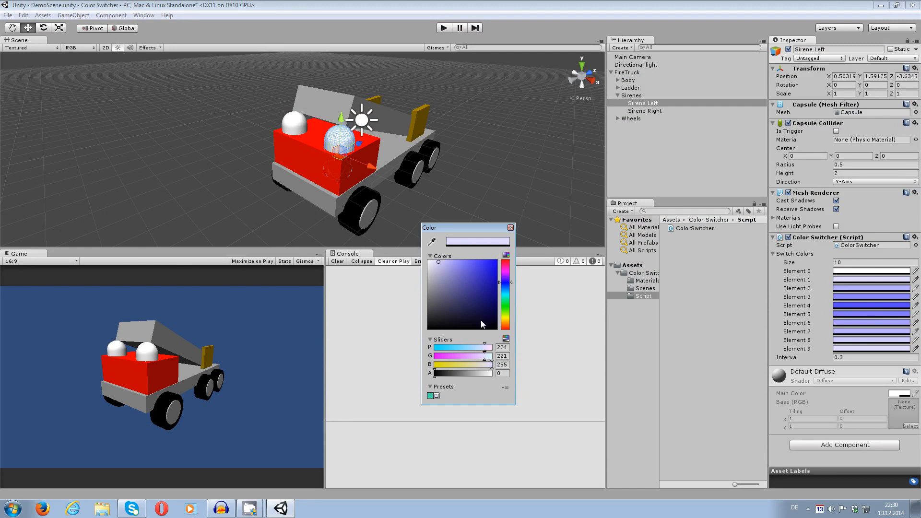
{"action": "left_click", "coordinate": [510, 228]}
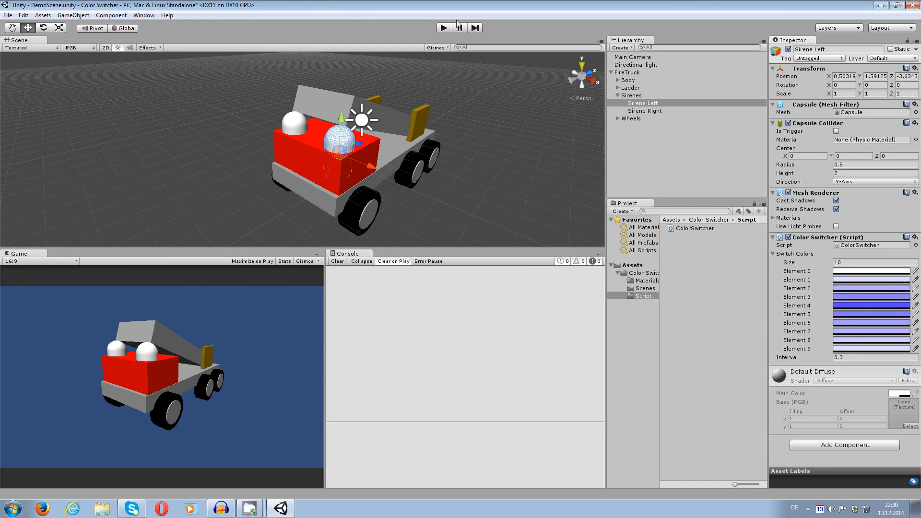
Play the scene to check Sirene Left's ten-color gradient, clear the selection and stop playback.
{"action": "left_click", "coordinate": [443, 28]}
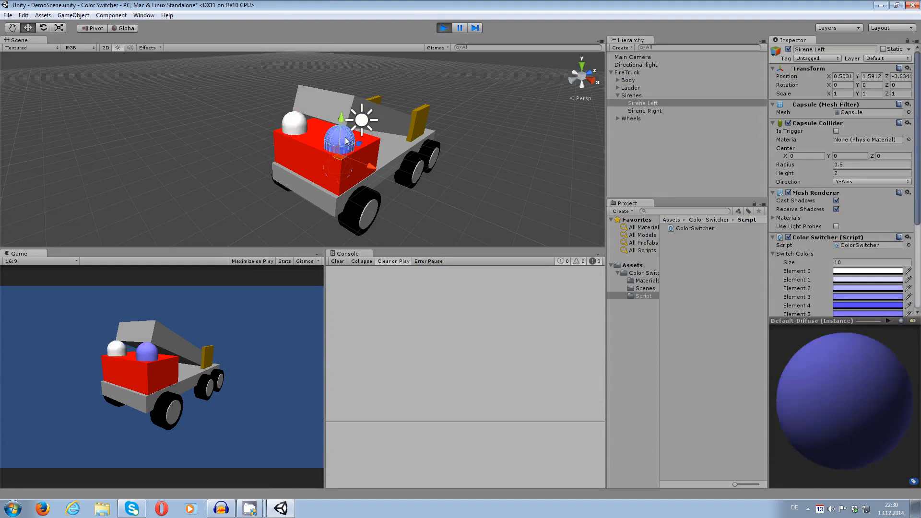
{"action": "left_click", "coordinate": [410, 203]}
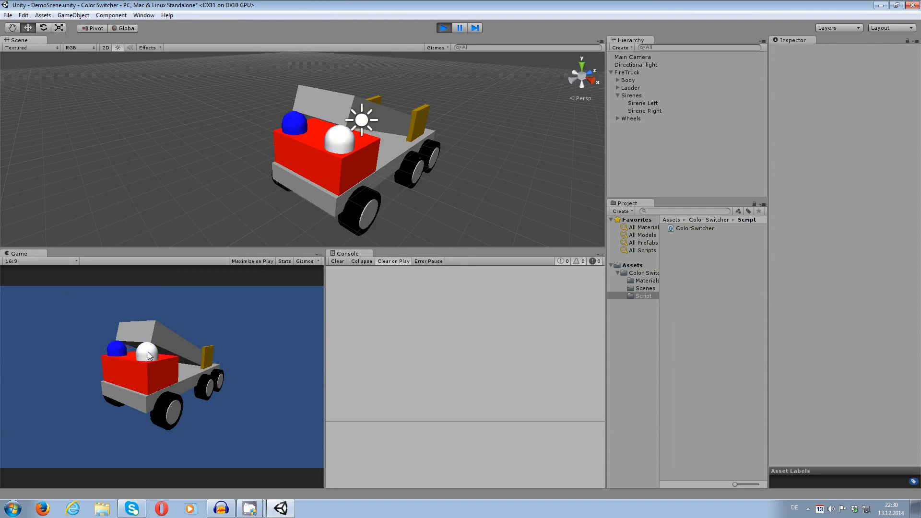
{"action": "left_click", "coordinate": [444, 28]}
Set Sirene Left's Color Switcher interval to 0.05 and play the scene.
{"action": "left_click", "coordinate": [344, 138]}
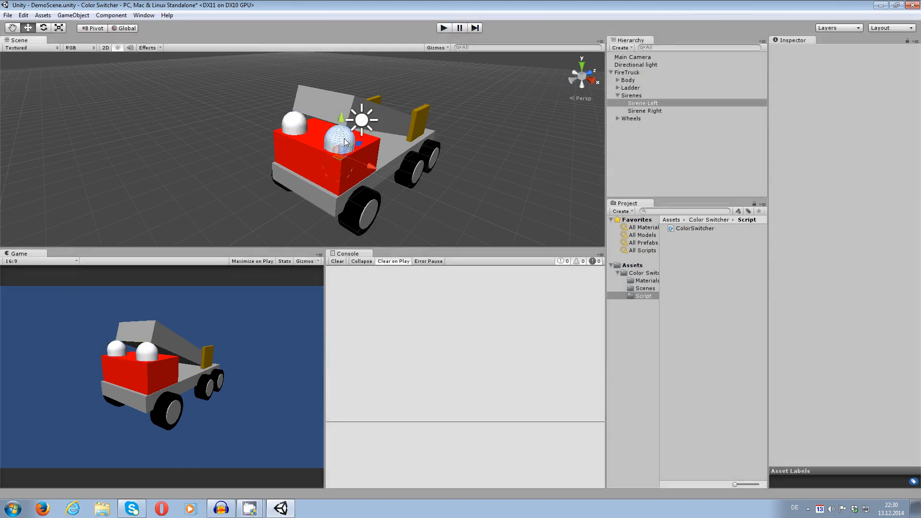
{"action": "left_click", "coordinate": [839, 358]}
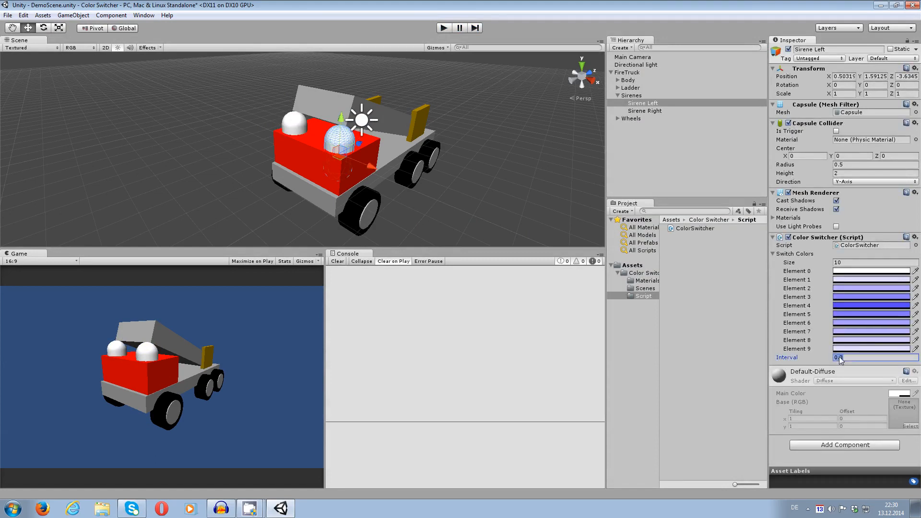
{"action": "type", "text": "0,05"}
{"action": "key", "text": "BackSpace"}
{"action": "key", "text": "BackSpace"}
{"action": "key", "text": "BackSpace"}
{"action": "key", "text": "BackSpace"}
{"action": "left_click", "coordinate": [444, 27]}
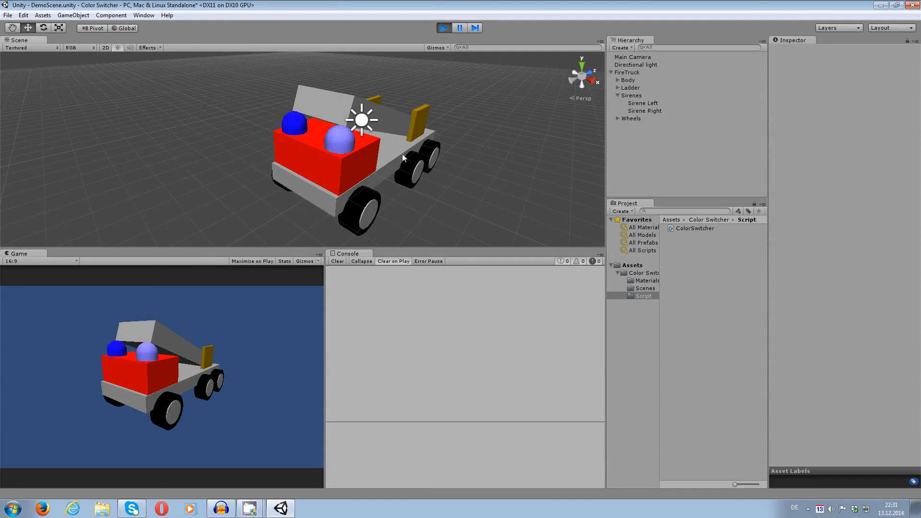
Inspect Sirene Left's cycling material while the scene runs, clear the selection and stop playback.
{"action": "left_click", "coordinate": [340, 143]}
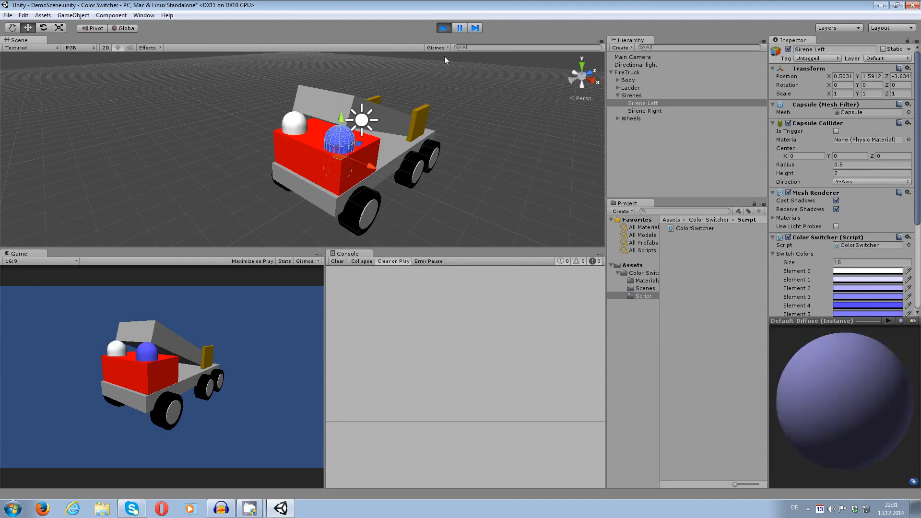
{"action": "left_click", "coordinate": [447, 114]}
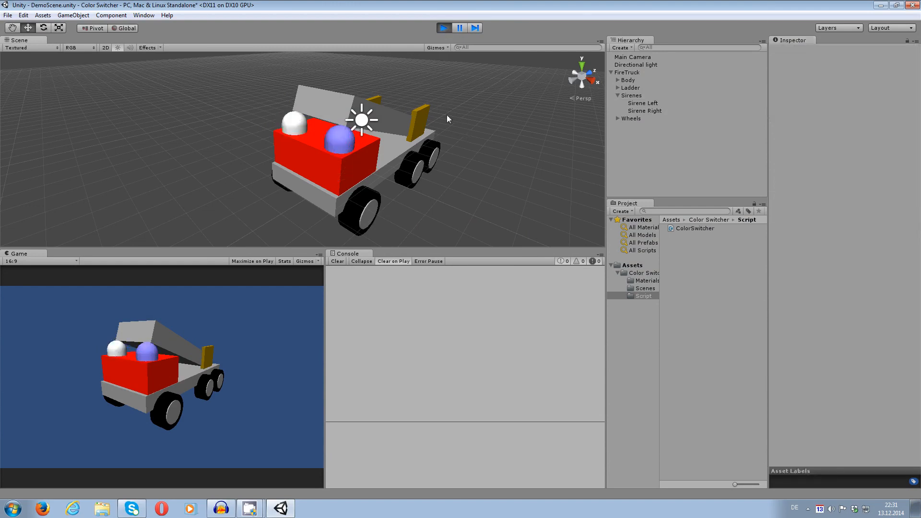
{"action": "left_click", "coordinate": [447, 30]}
Set the number of materials in Sirene Left's Mesh Renderer to 5.
{"action": "left_click", "coordinate": [339, 142]}
{"action": "middle_click_drag", "start_coordinate": [529, 199], "coordinate": [476, 168]}
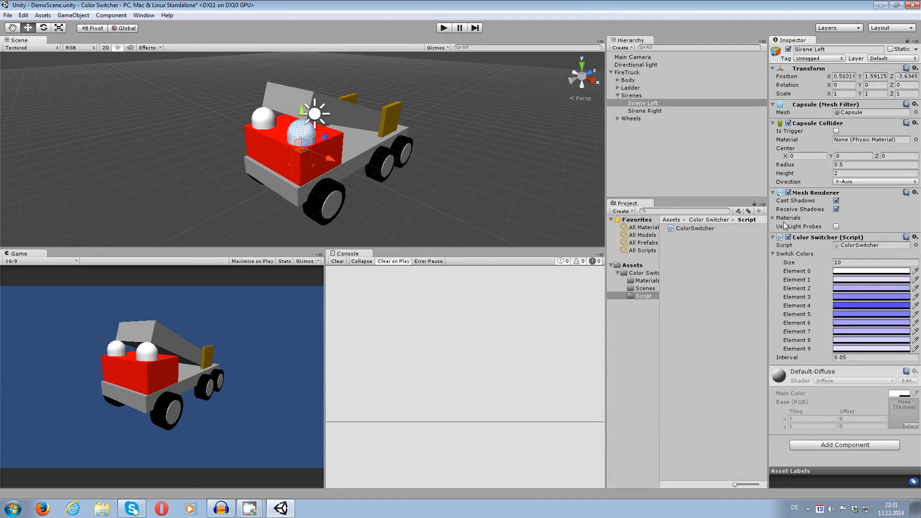
{"action": "middle_click_drag", "start_coordinate": [420, 144], "coordinate": [447, 139]}
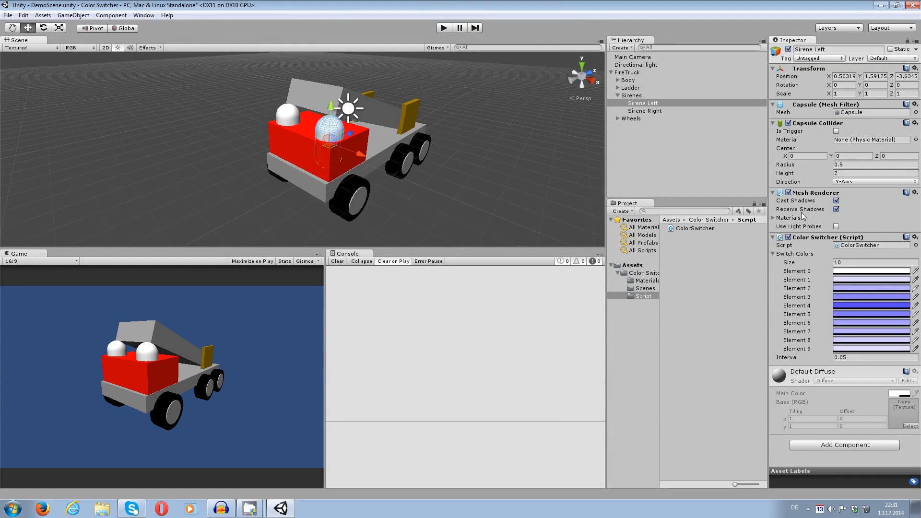
{"action": "left_click", "coordinate": [773, 218]}
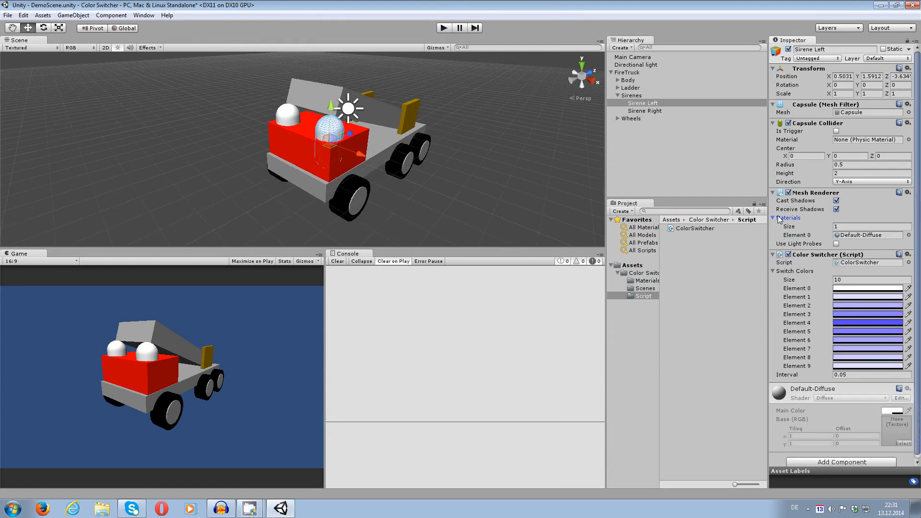
{"action": "left_click", "coordinate": [848, 227]}
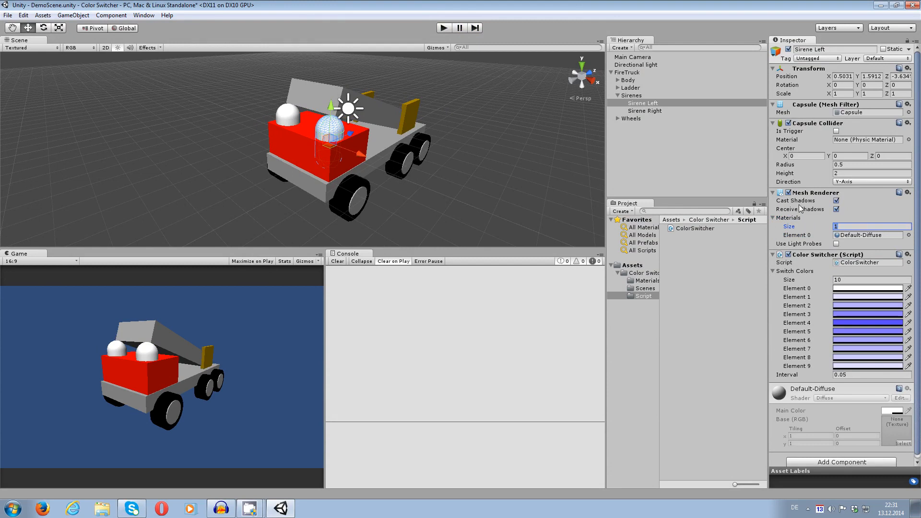
{"action": "type", "text": "5"}
{"action": "key", "text": "Return"}
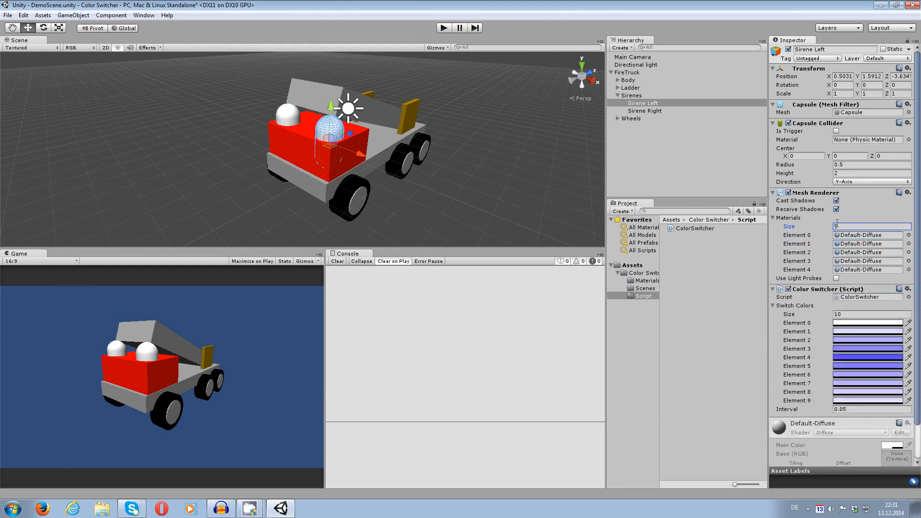
Play the scene to check how Sirene Left switches colors with five materials, and stop playback.
{"action": "middle_click_drag", "start_coordinate": [361, 173], "coordinate": [374, 179]}
{"action": "scroll", "coordinate": [374, 180], "scroll_direction": "up", "scroll_amount": 3}
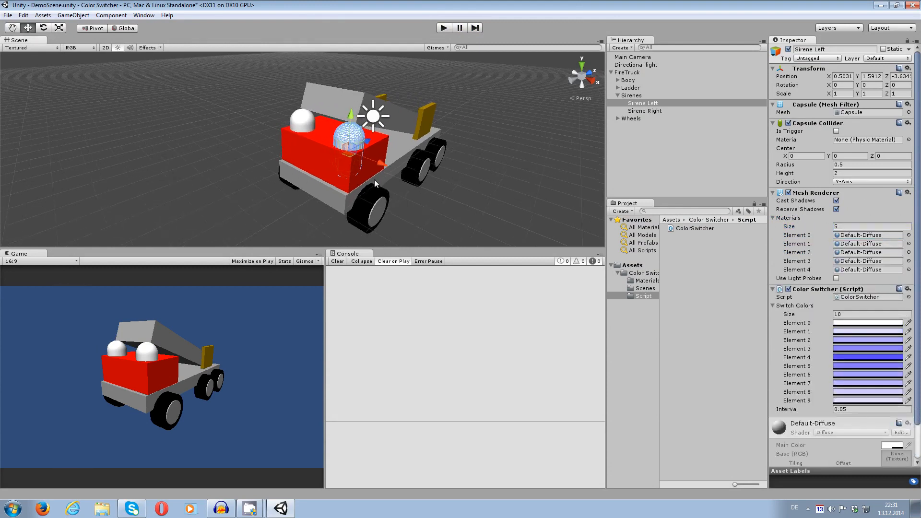
{"action": "left_click", "coordinate": [377, 156]}
{"action": "left_click", "coordinate": [339, 133]}
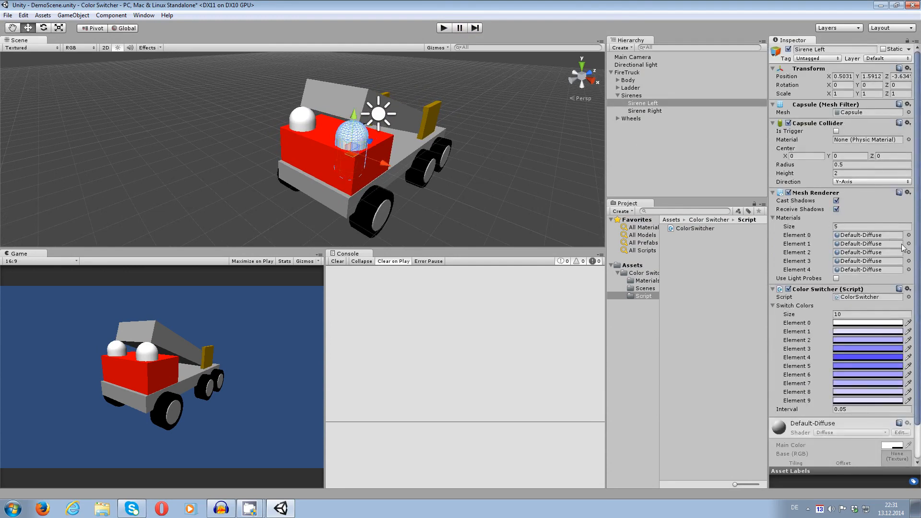
{"action": "middle_click_drag", "start_coordinate": [534, 174], "coordinate": [512, 177]}
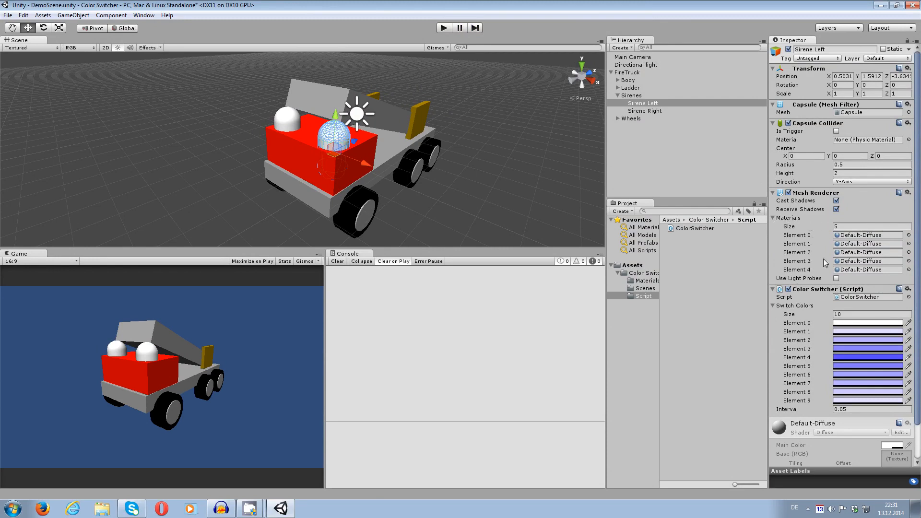
{"action": "middle_click_drag", "start_coordinate": [502, 177], "coordinate": [432, 164]}
{"action": "scroll", "coordinate": [425, 151], "scroll_direction": "up", "scroll_amount": 8}
{"action": "scroll", "coordinate": [470, 174], "scroll_direction": "down", "scroll_amount": 7}
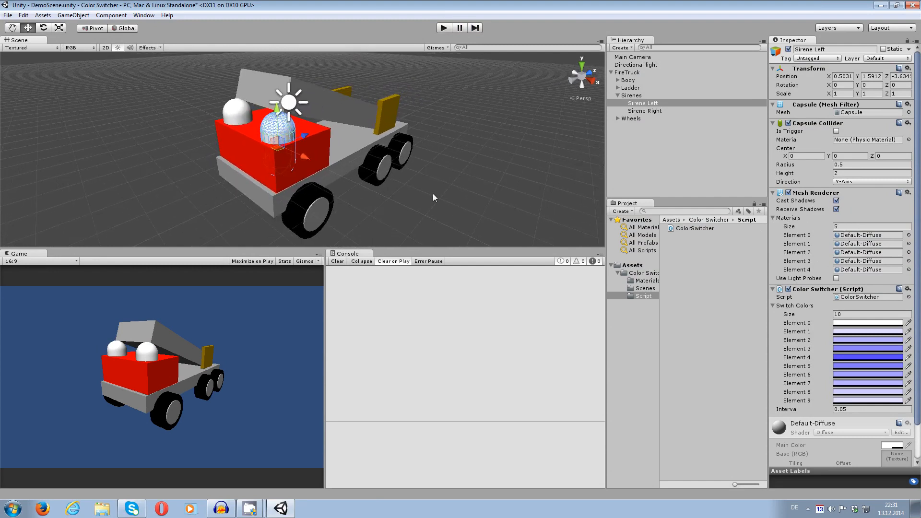
{"action": "middle_click_drag", "start_coordinate": [433, 194], "coordinate": [470, 186]}
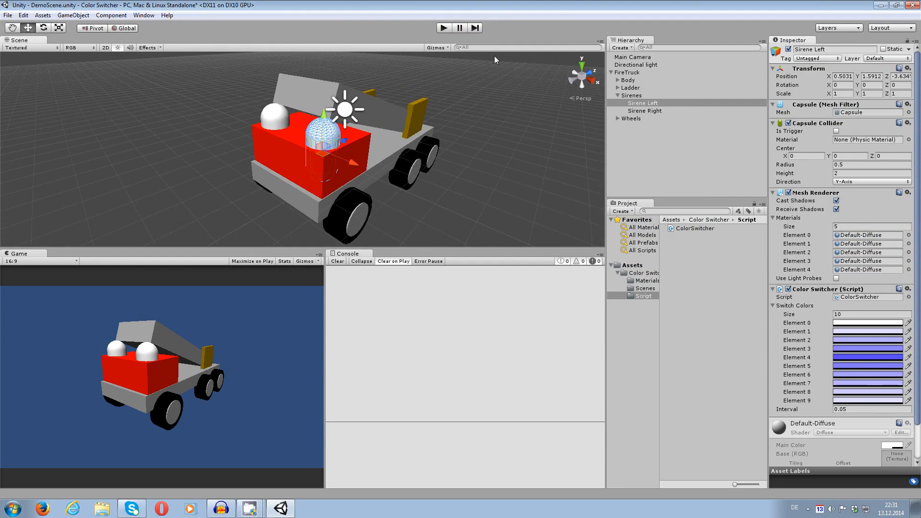
{"action": "left_click", "coordinate": [443, 28]}
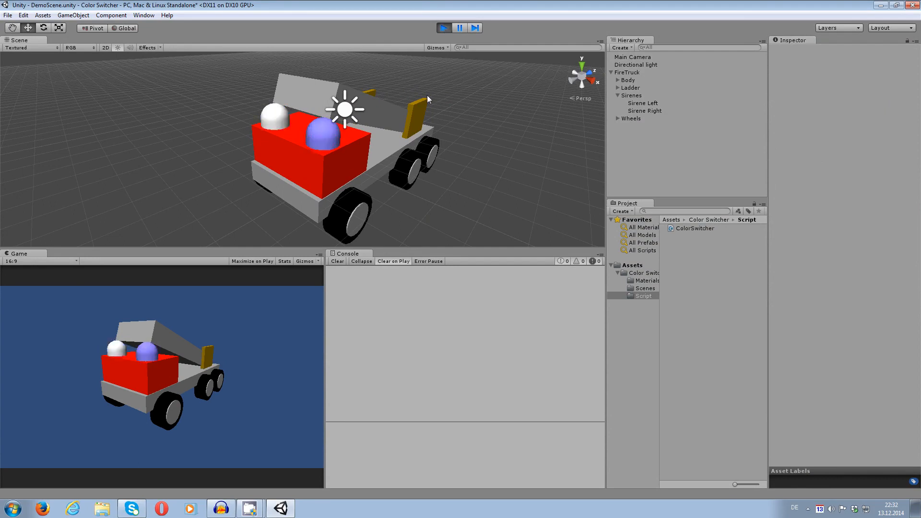
{"action": "left_click", "coordinate": [443, 27]}
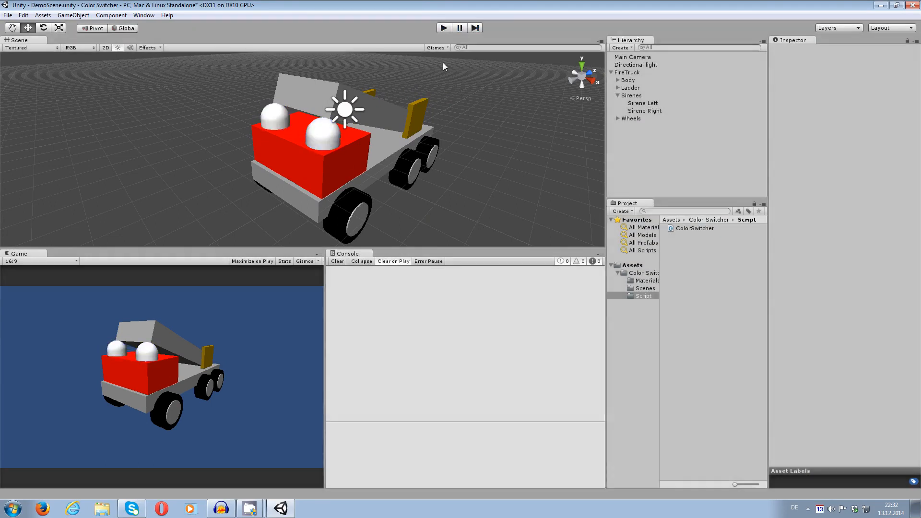
Set the number of switch colors in Sirene Right's Color Switcher to 5.
{"action": "left_click", "coordinate": [269, 121]}
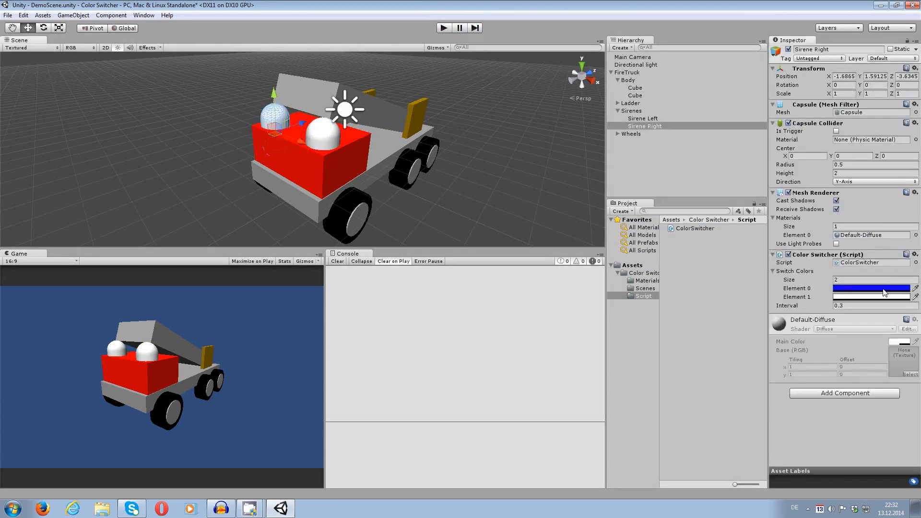
{"action": "left_click", "coordinate": [879, 282]}
{"action": "type", "text": "5"}
{"action": "key", "text": "Return"}
Set Sirene Right's switch color Element 1 to red and Element 2 to green.
{"action": "left_click", "coordinate": [861, 297]}
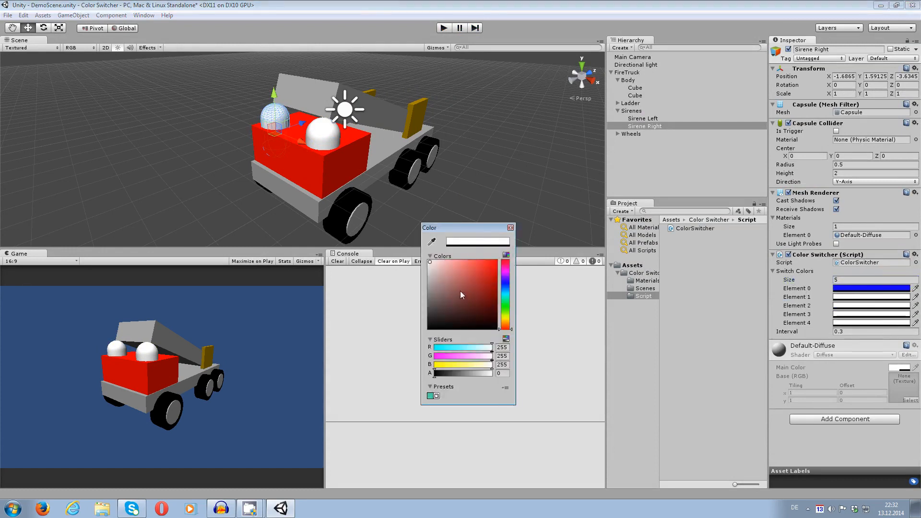
{"action": "left_click_drag", "start_coordinate": [460, 294], "coordinate": [499, 259]}
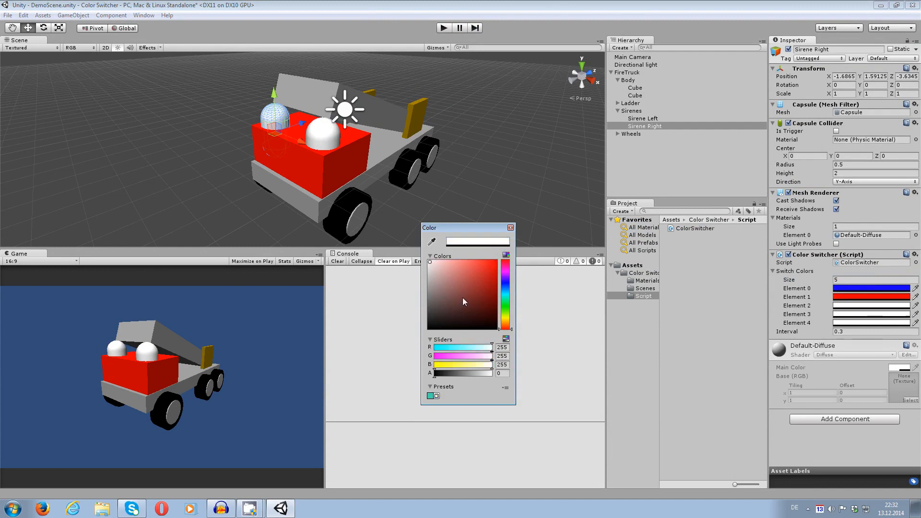
{"action": "left_click", "coordinate": [506, 305]}
{"action": "left_click", "coordinate": [837, 315]}
{"action": "left_click", "coordinate": [506, 308]}
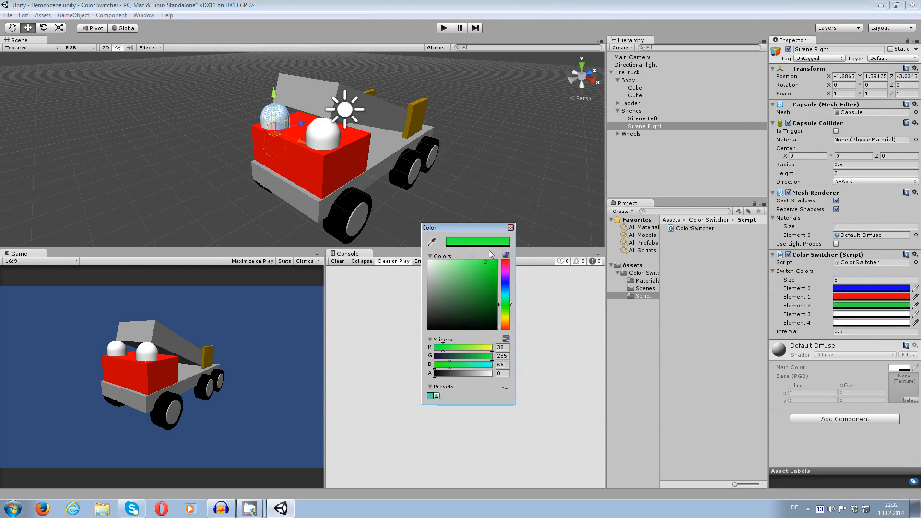
Set Sirene Right's switch color Element 3 to yellow (220, 255, 0) and Element 4 to black (0, 0, 0).
{"action": "left_click", "coordinate": [846, 315]}
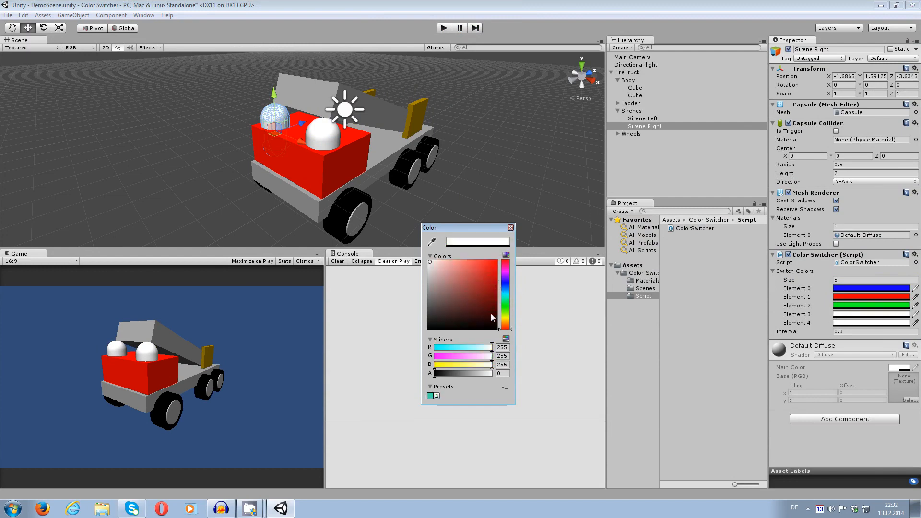
{"action": "left_click", "coordinate": [507, 320]}
{"action": "left_click", "coordinate": [495, 262]}
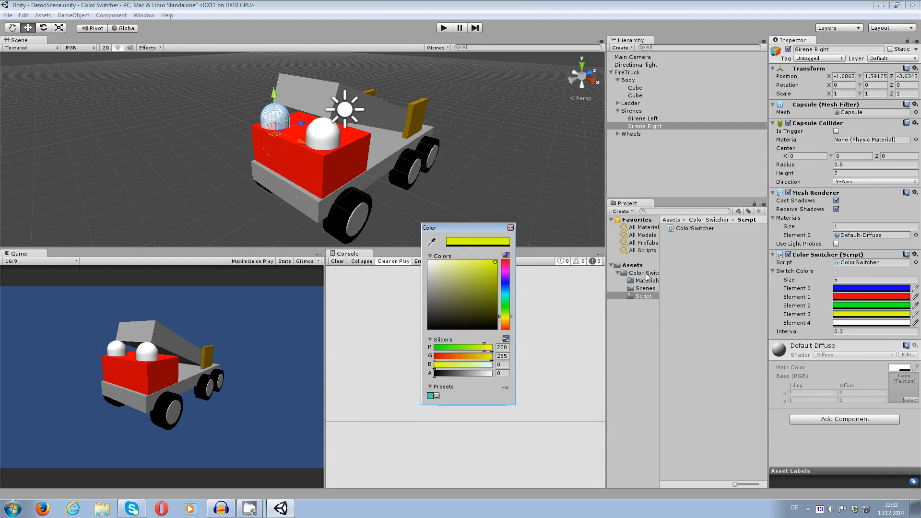
{"action": "left_click", "coordinate": [840, 324]}
{"action": "left_click_drag", "start_coordinate": [481, 276], "coordinate": [446, 341]}
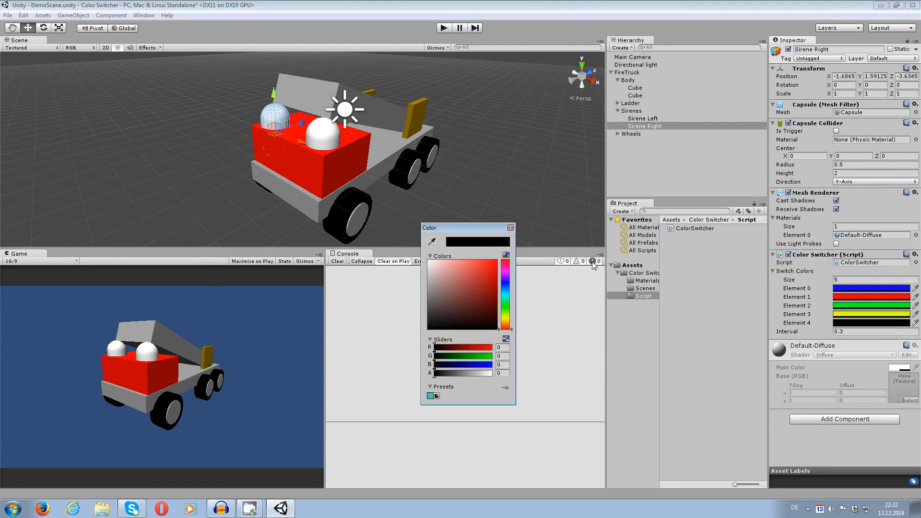
{"action": "left_click", "coordinate": [510, 228]}
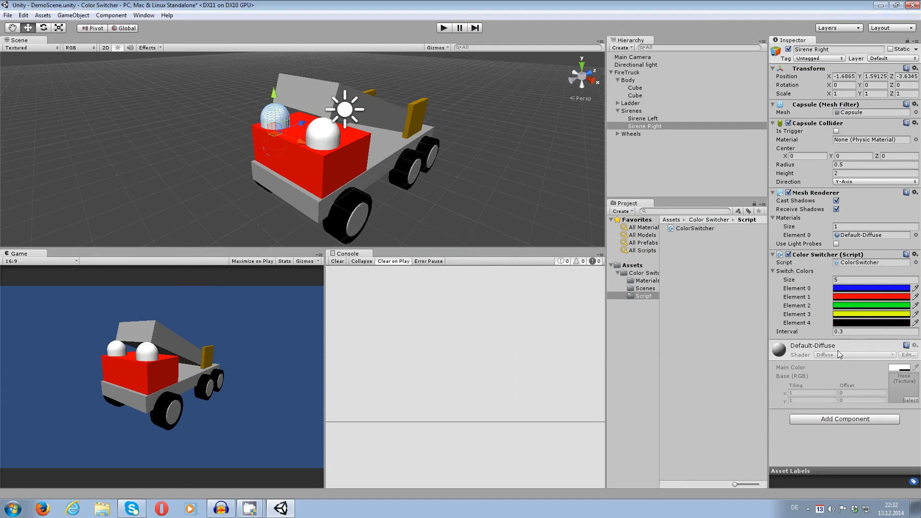
Set Sirene Right's Color Switcher interval to 1 and play the scene.
{"action": "left_click", "coordinate": [853, 334]}
{"action": "left_click_drag", "start_coordinate": [859, 334], "coordinate": [821, 332]}
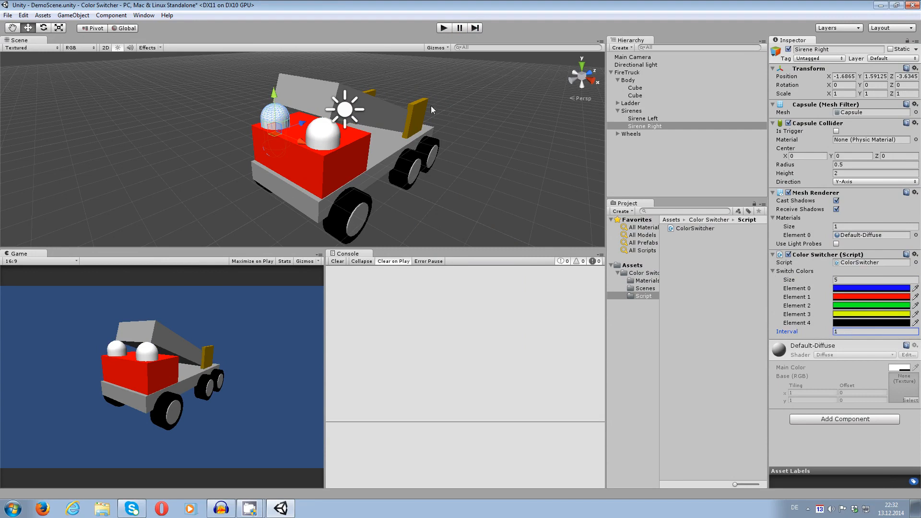
{"action": "middle_click_drag", "start_coordinate": [431, 105], "coordinate": [467, 104]}
{"action": "left_click", "coordinate": [444, 28]}
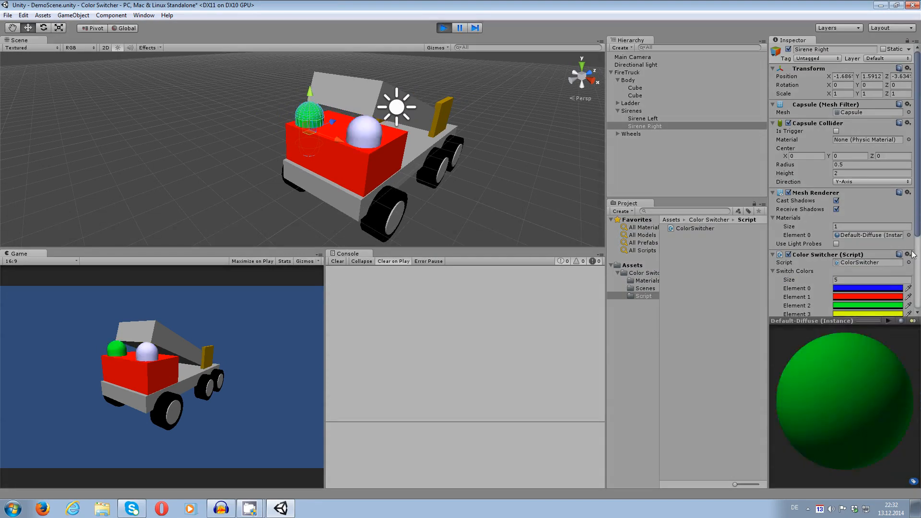
Compare Sirene Right's cycling color with its five switch colors in the running scene, and stop playback.
{"action": "scroll", "coordinate": [917, 229], "scroll_direction": "down", "scroll_amount": 5}
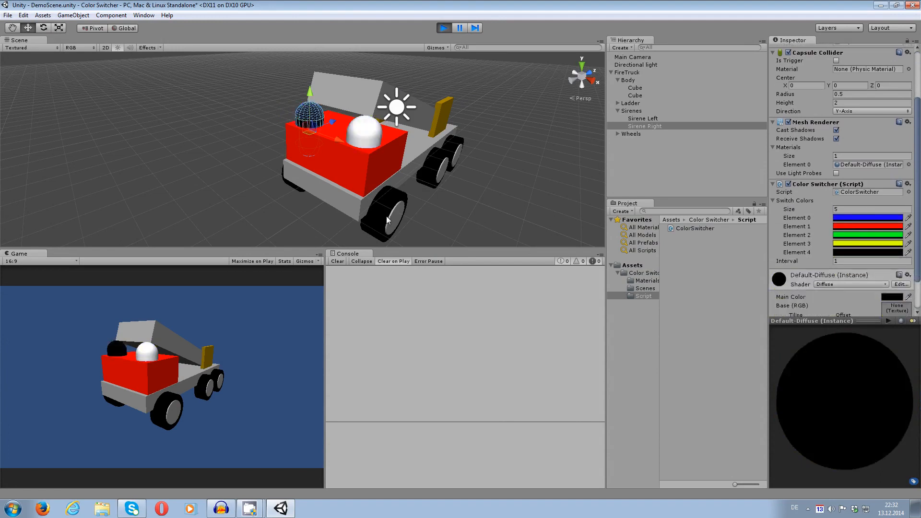
{"action": "middle_click_drag", "start_coordinate": [327, 121], "coordinate": [275, 126]}
{"action": "scroll", "coordinate": [314, 185], "scroll_direction": "up", "scroll_amount": 4}
{"action": "scroll", "coordinate": [316, 186], "scroll_direction": "down", "scroll_amount": 2}
{"action": "left_click", "coordinate": [286, 148]}
{"action": "left_click", "coordinate": [269, 116]}
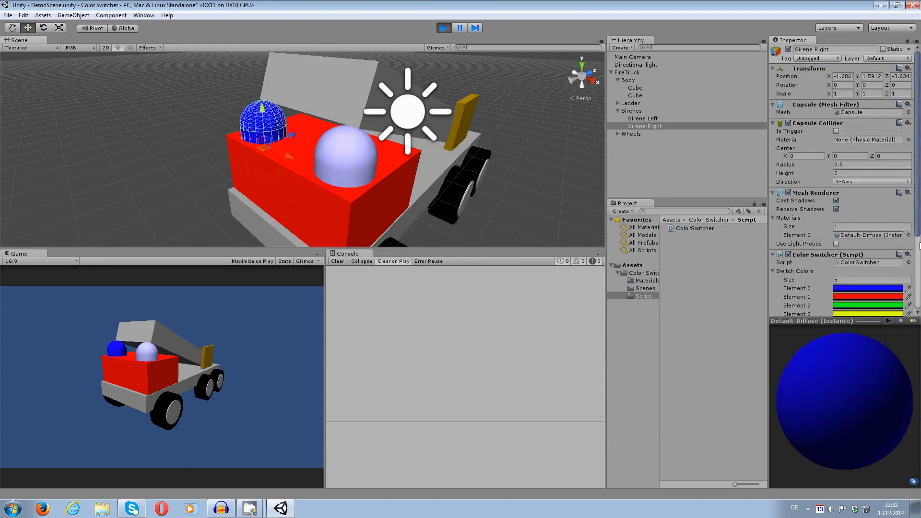
{"action": "scroll", "coordinate": [897, 194], "scroll_direction": "down", "scroll_amount": 3}
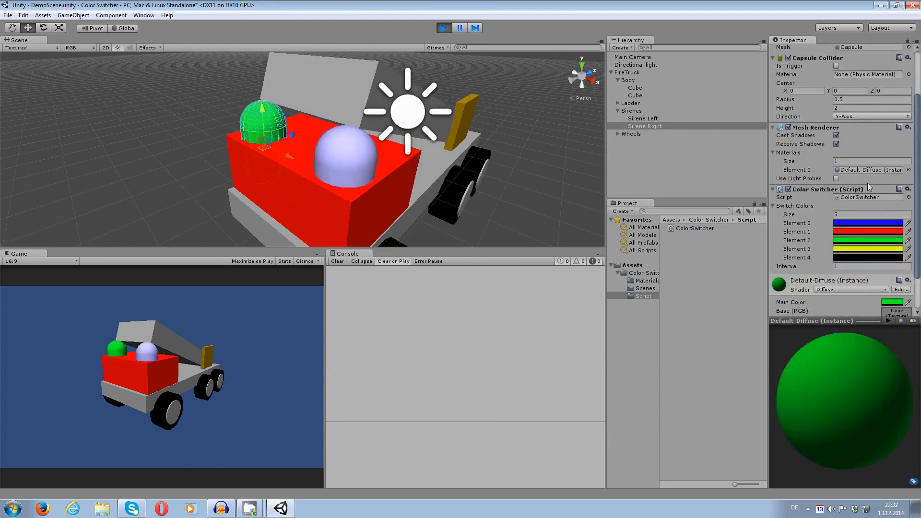
{"action": "left_click", "coordinate": [444, 28]}
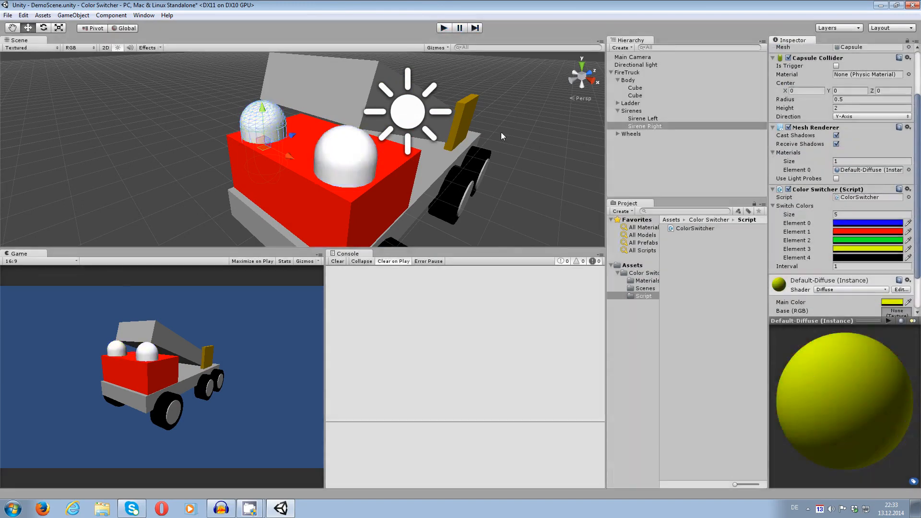
Remove the material from Sirene Right's Mesh Renderer by setting its Element 0 to None.
{"action": "left_click", "coordinate": [326, 152]}
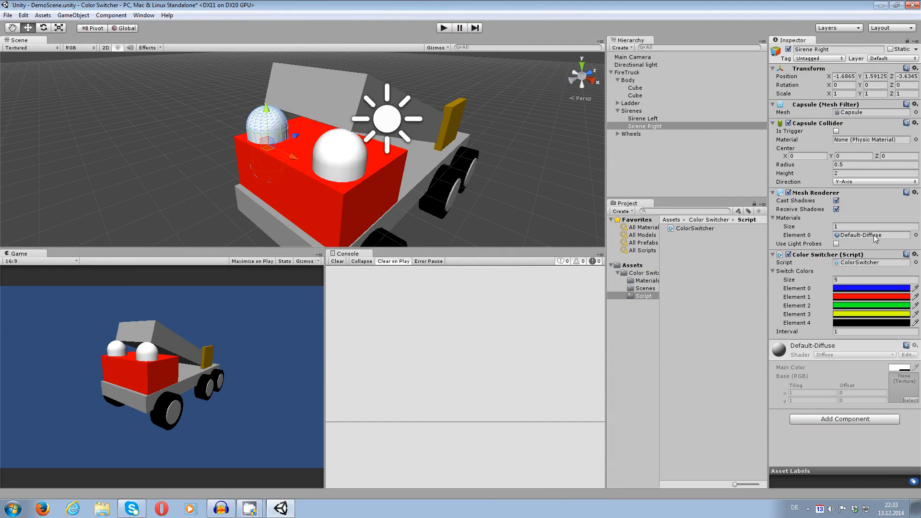
{"action": "left_click", "coordinate": [915, 235]}
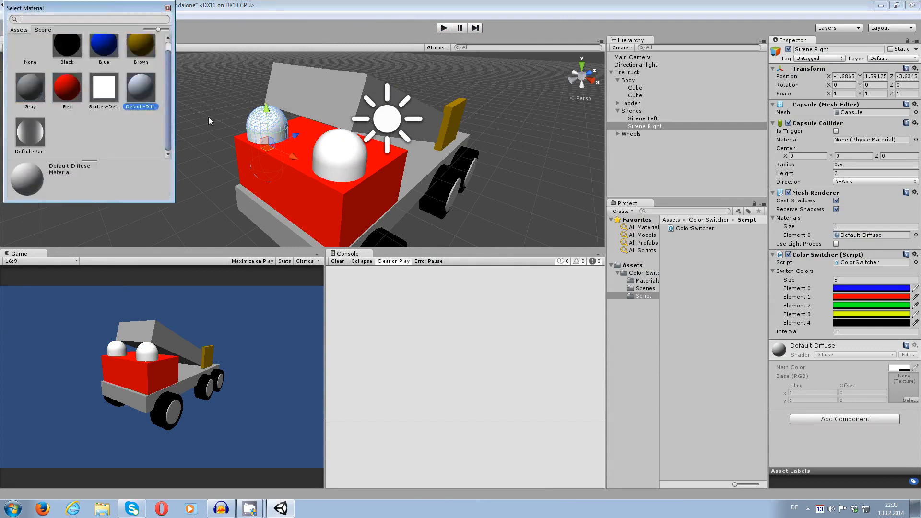
{"action": "left_click", "coordinate": [26, 54]}
{"action": "left_click", "coordinate": [26, 54]}
Reselect Sirene Right, play the scene to check its color switching without an assigned material, and stop playback.
{"action": "left_click", "coordinate": [263, 111]}
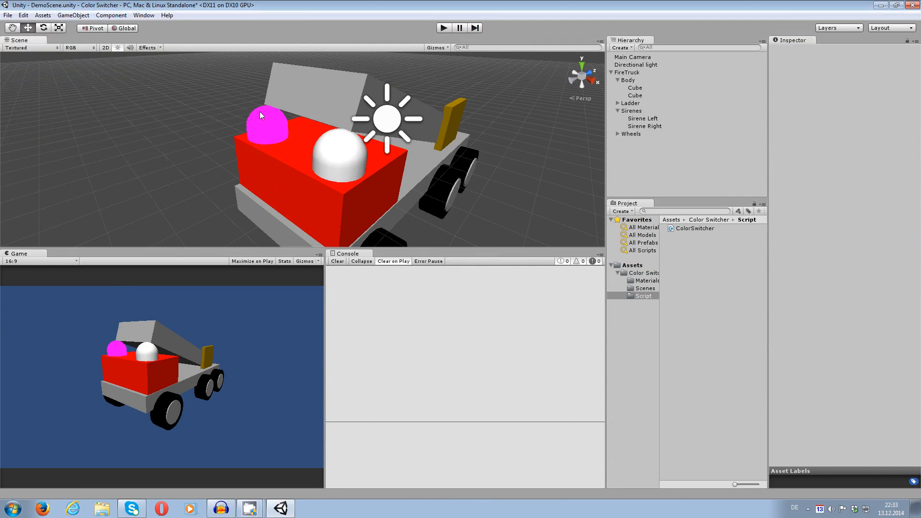
{"action": "left_click", "coordinate": [263, 128]}
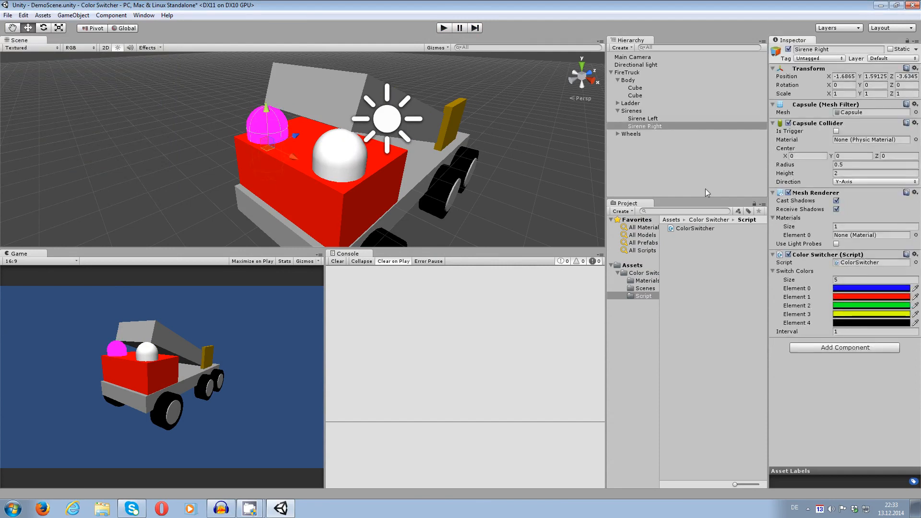
{"action": "left_click", "coordinate": [449, 29]}
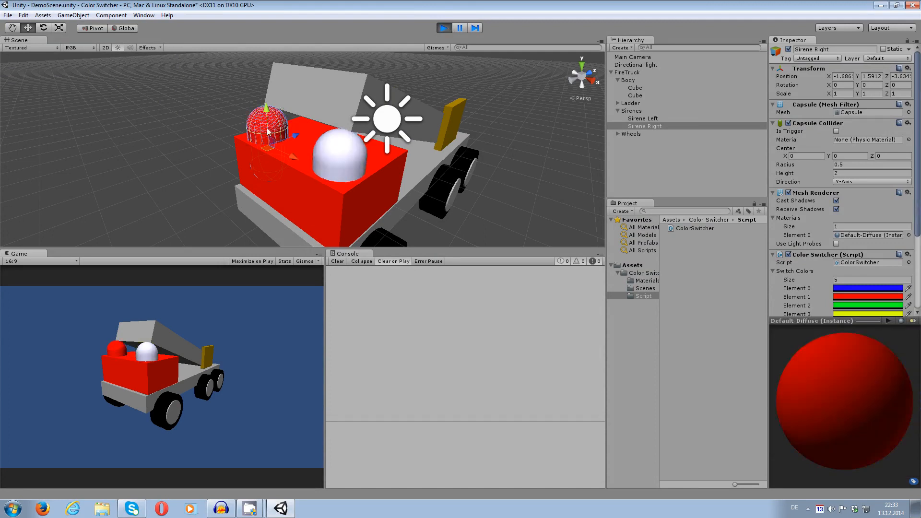
{"action": "left_click", "coordinate": [444, 28]}
Assign the Default-Diffuse material to Element 0 of Sirene Right's Mesh Renderer.
{"action": "left_click", "coordinate": [843, 235]}
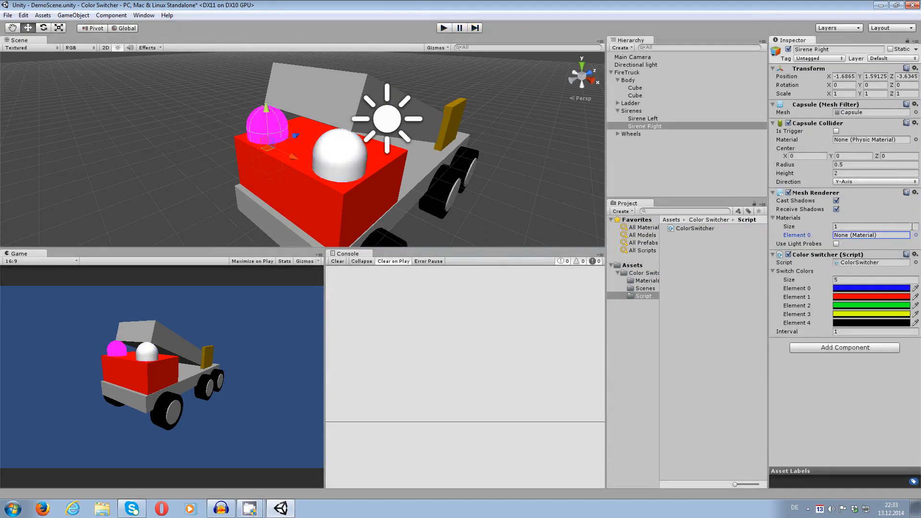
{"action": "left_click", "coordinate": [915, 235]}
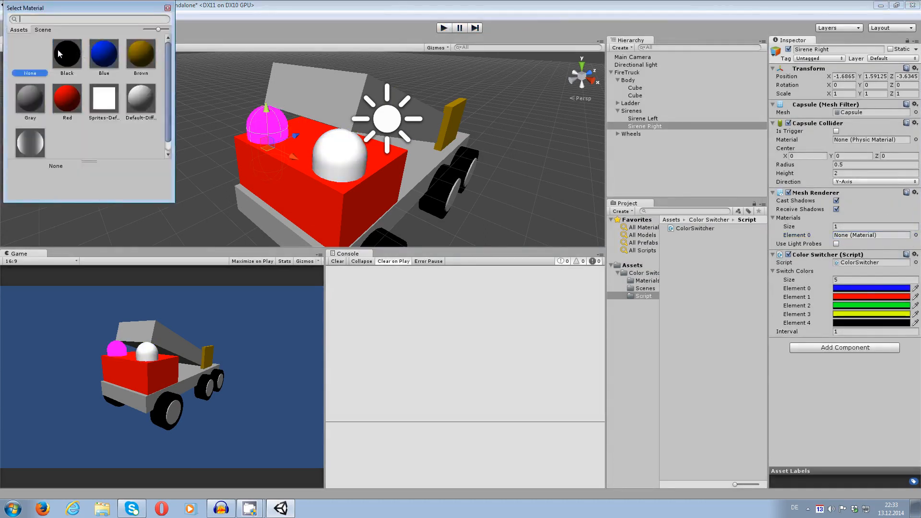
{"action": "double_click", "coordinate": [141, 98]}
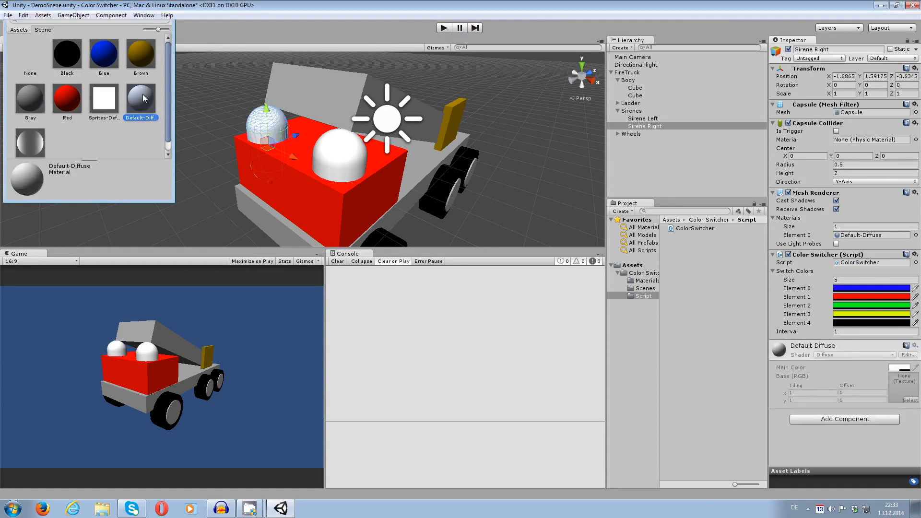
{"action": "scroll", "coordinate": [494, 194], "scroll_direction": "down", "scroll_amount": 5}
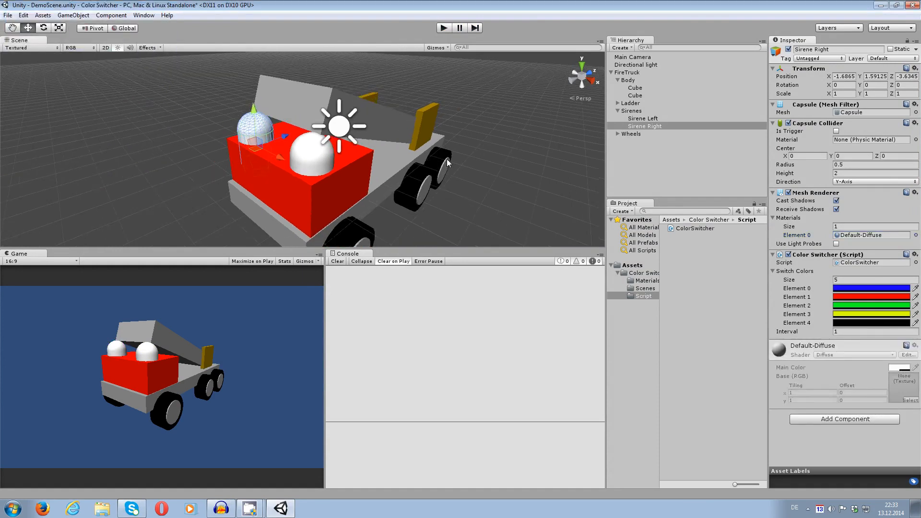
Set Sirene Left's Mesh Renderer materials size to 1 and assign the Red material to it.
{"action": "left_click", "coordinate": [393, 206]}
{"action": "middle_click_drag", "start_coordinate": [393, 205], "coordinate": [439, 194]}
{"action": "left_click", "coordinate": [346, 137]}
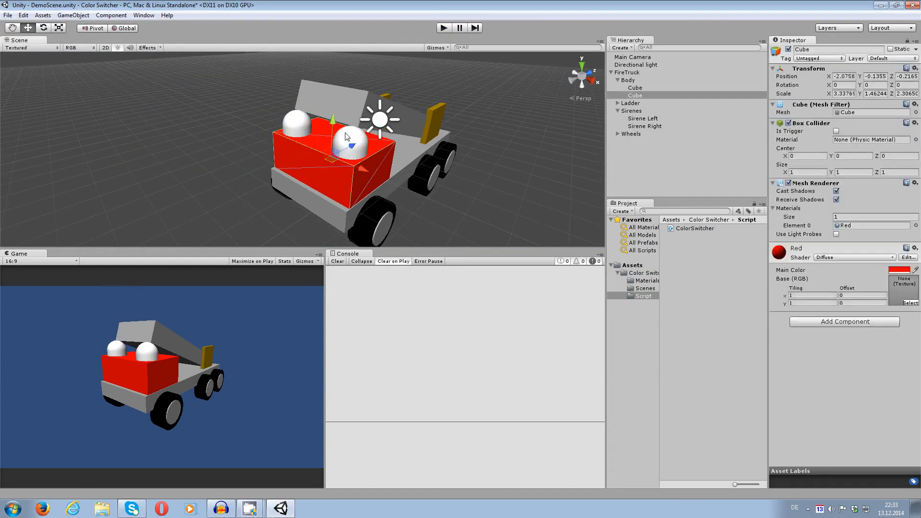
{"action": "left_click", "coordinate": [344, 134]}
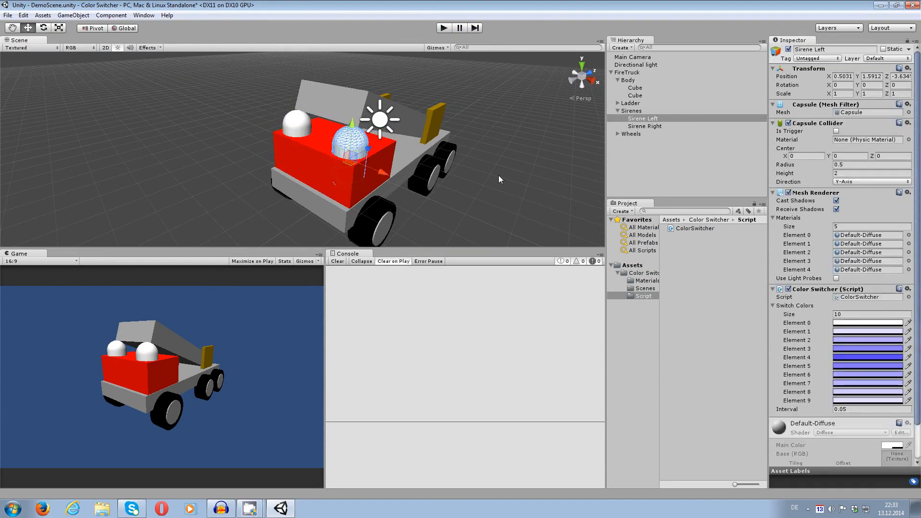
{"action": "left_click", "coordinate": [647, 280]}
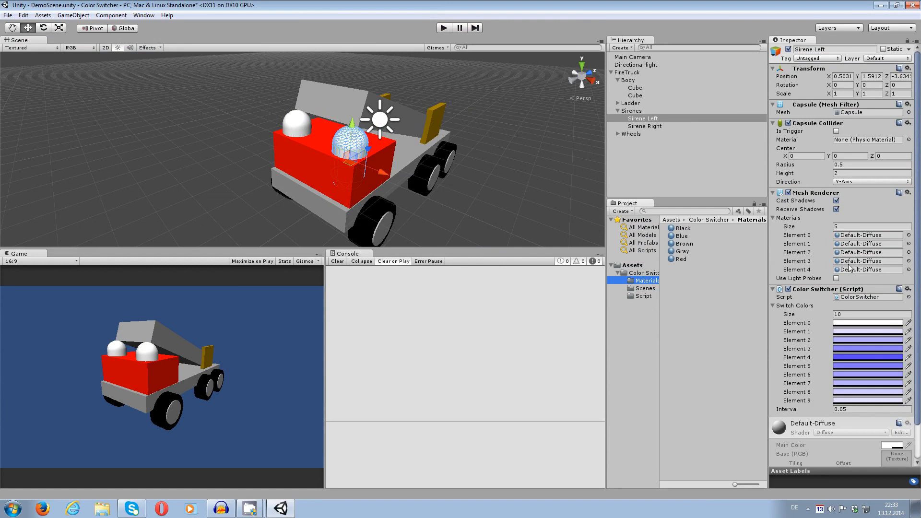
{"action": "left_click", "coordinate": [842, 226]}
{"action": "type", "text": "1"}
{"action": "key", "text": "Return"}
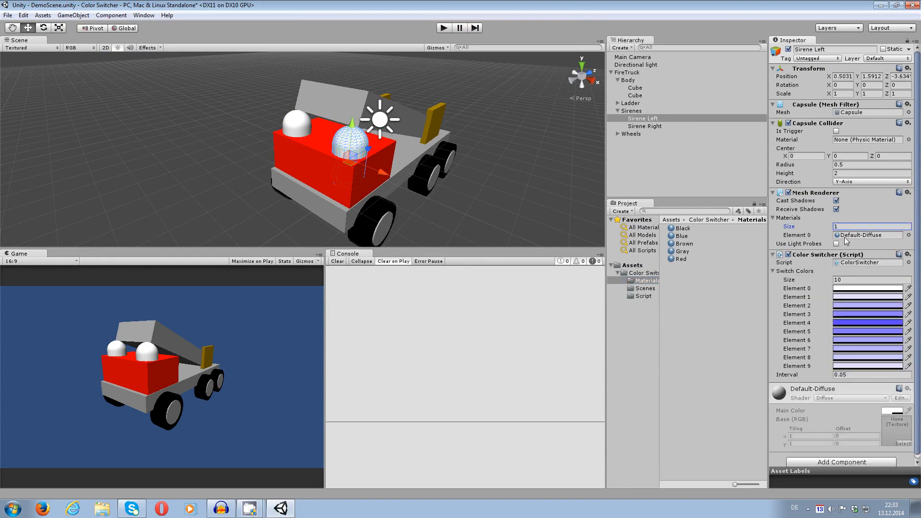
{"action": "left_click_drag", "start_coordinate": [675, 264], "coordinate": [355, 142]}
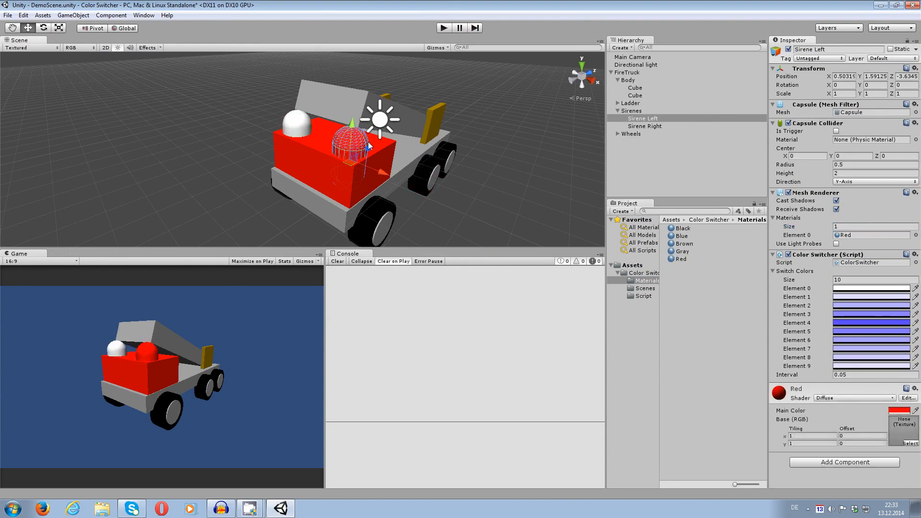
Play the scene twice to check Sirene Left's color switching and its material's Main Color with Red assigned, stopping playback each time.
{"action": "left_click", "coordinate": [444, 28]}
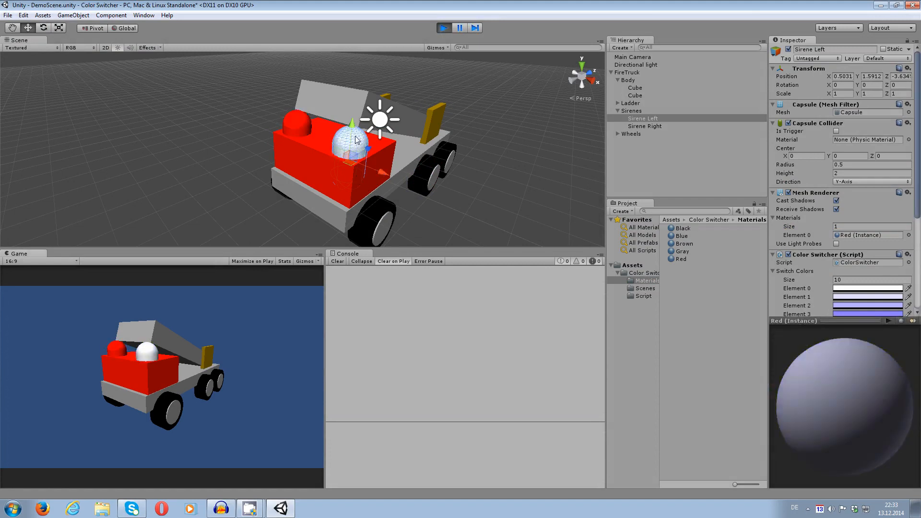
{"action": "left_click", "coordinate": [443, 27]}
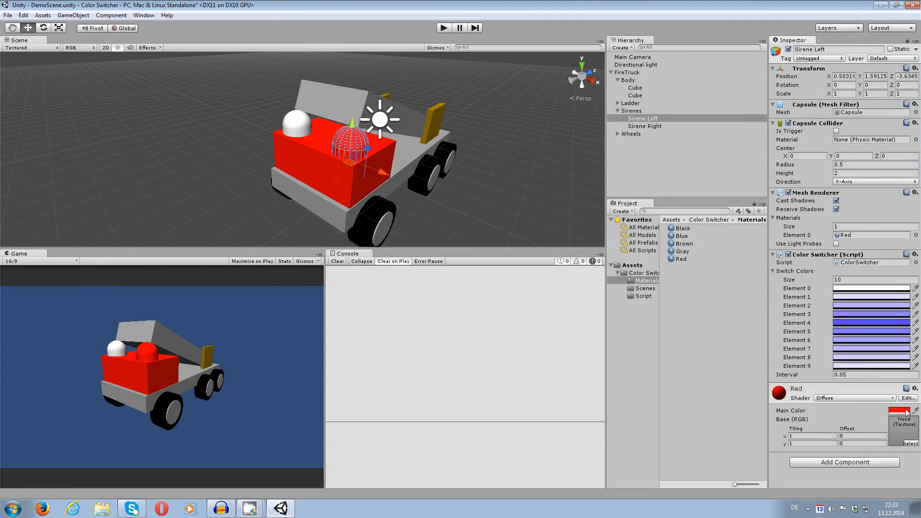
{"action": "left_click", "coordinate": [444, 29]}
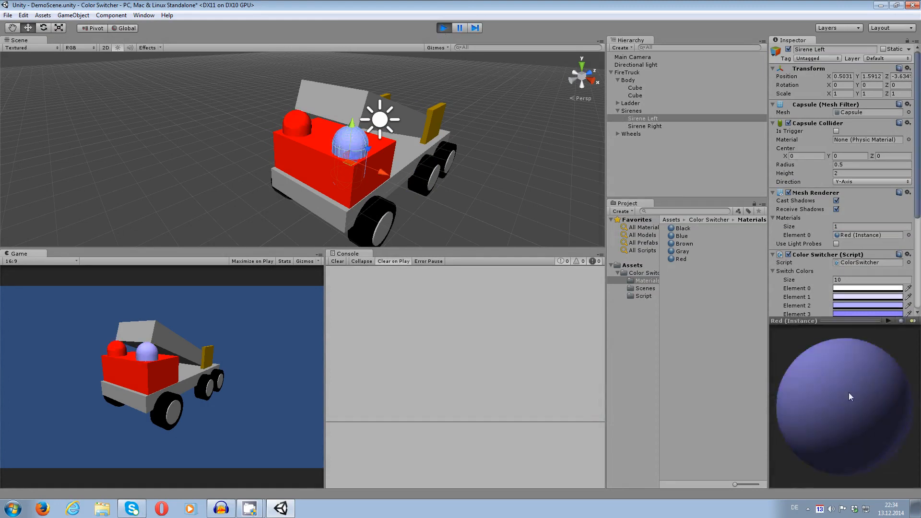
{"action": "scroll", "coordinate": [809, 278], "scroll_direction": "down", "scroll_amount": 5}
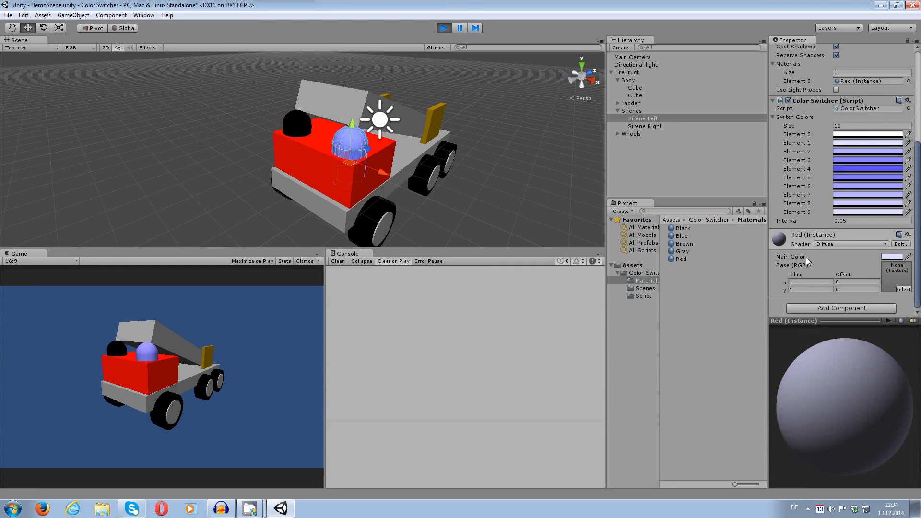
{"action": "left_click", "coordinate": [444, 28]}
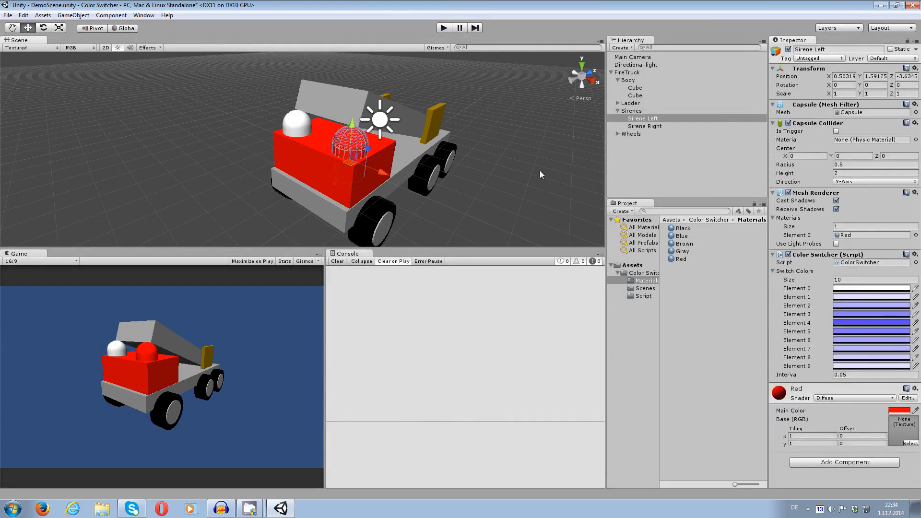
{"action": "scroll", "coordinate": [518, 148], "scroll_direction": "down", "scroll_amount": 2}
{"action": "middle_click_drag", "start_coordinate": [517, 149], "coordinate": [467, 148]}
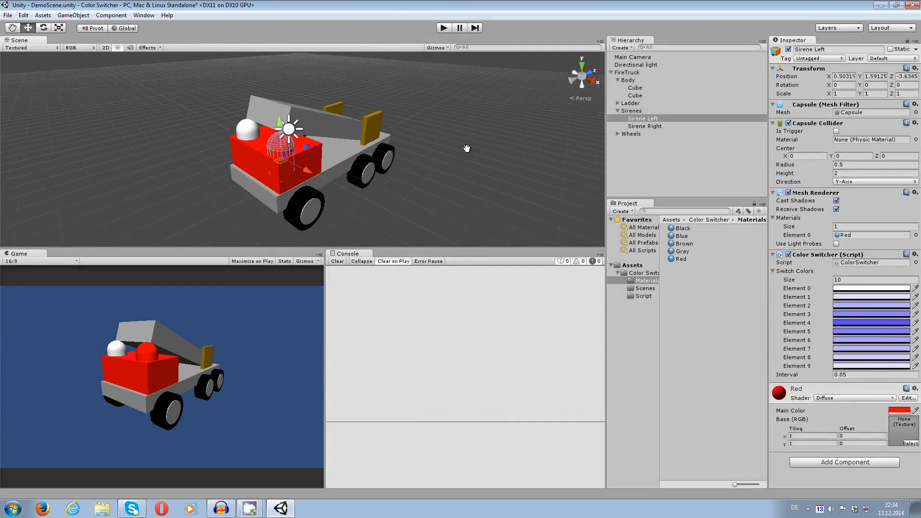
{"action": "middle_click_drag", "start_coordinate": [445, 181], "coordinate": [510, 156]}
{"action": "left_click_drag", "start_coordinate": [509, 157], "coordinate": [477, 157], "text": "alt"}
{"action": "middle_click_drag", "start_coordinate": [476, 157], "coordinate": [444, 168]}
{"action": "left_click_drag", "start_coordinate": [443, 168], "coordinate": [472, 193], "text": "alt"}
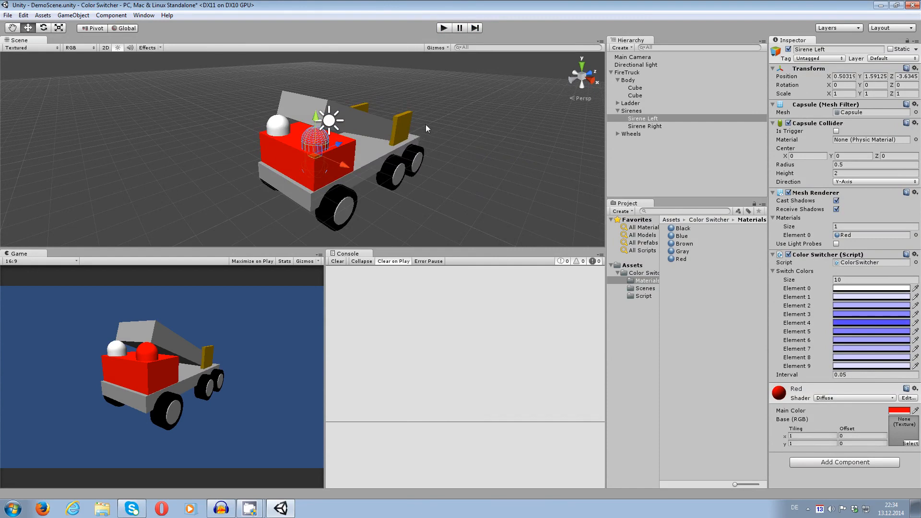
{"action": "left_click_drag", "start_coordinate": [425, 125], "coordinate": [482, 94], "text": "alt"}
{"action": "left_click", "coordinate": [470, 97]}
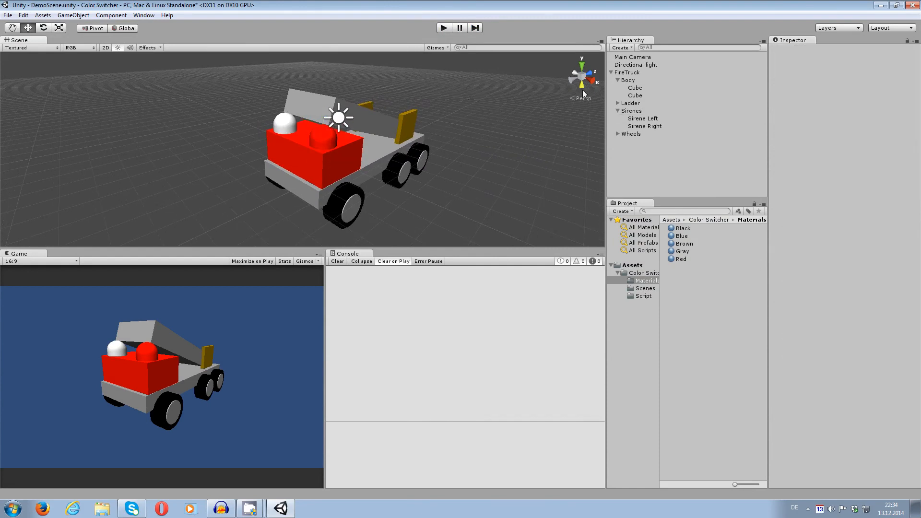
{"action": "middle_click_drag", "start_coordinate": [342, 128], "coordinate": [236, 179]}
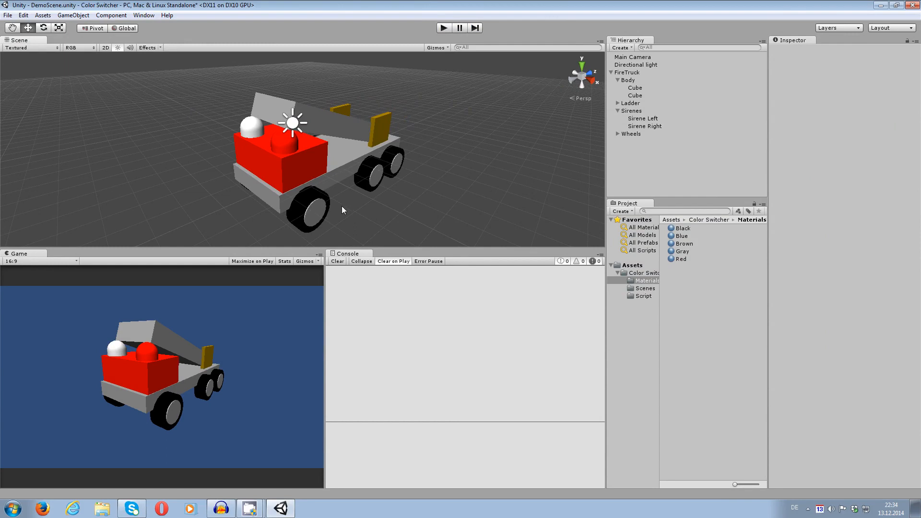
{"action": "middle_click_drag", "start_coordinate": [427, 225], "coordinate": [407, 210]}
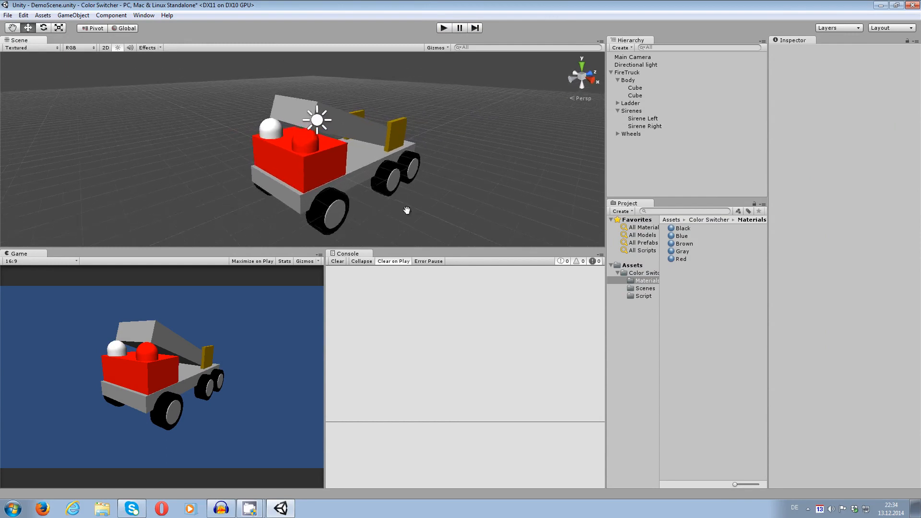
{"action": "middle_click_drag", "start_coordinate": [361, 83], "coordinate": [343, 97]}
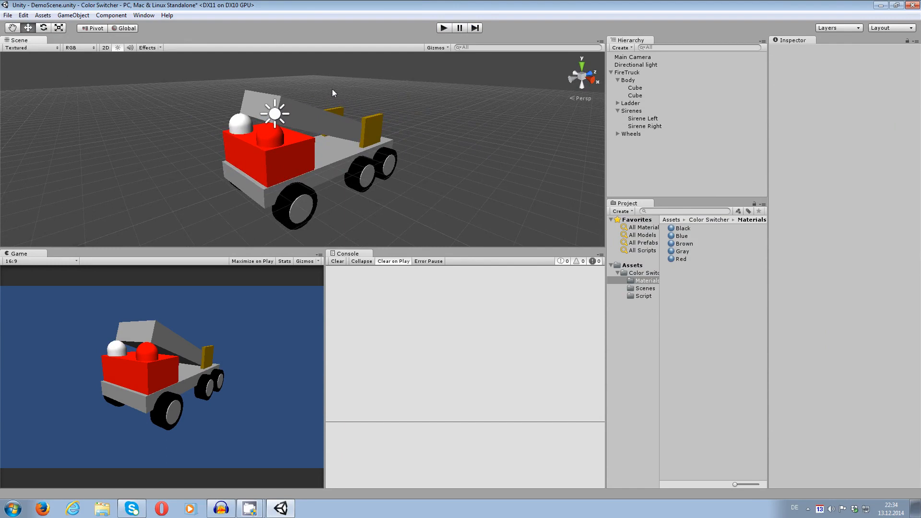